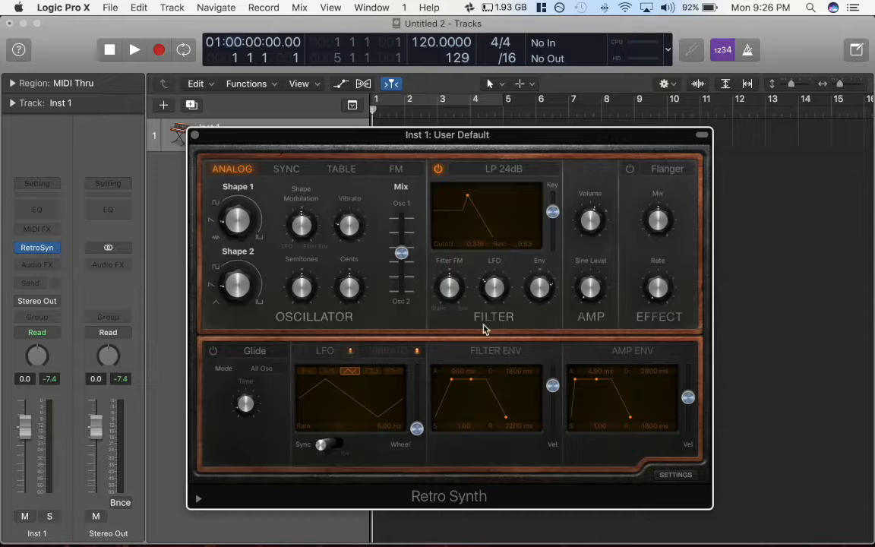
- Switch to Evernote and review the mod envelopes, compression, reverb and EQ request in the "Requests for Videos on YouTube" note
{"action": "mouse_move", "coordinate": [448, 274]}
{"action": "mouse_move", "coordinate": [558, 540]}
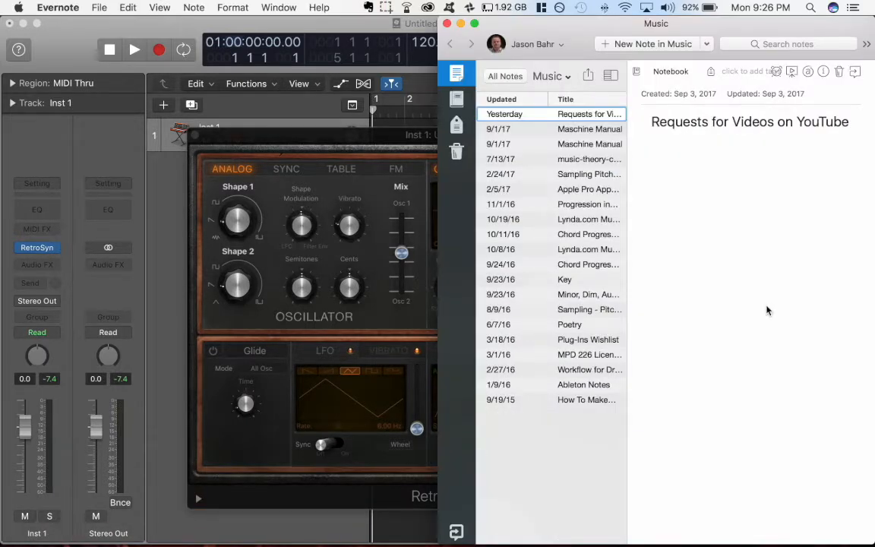
{"action": "left_click_drag", "start_coordinate": [694, 29], "coordinate": [517, 63]}
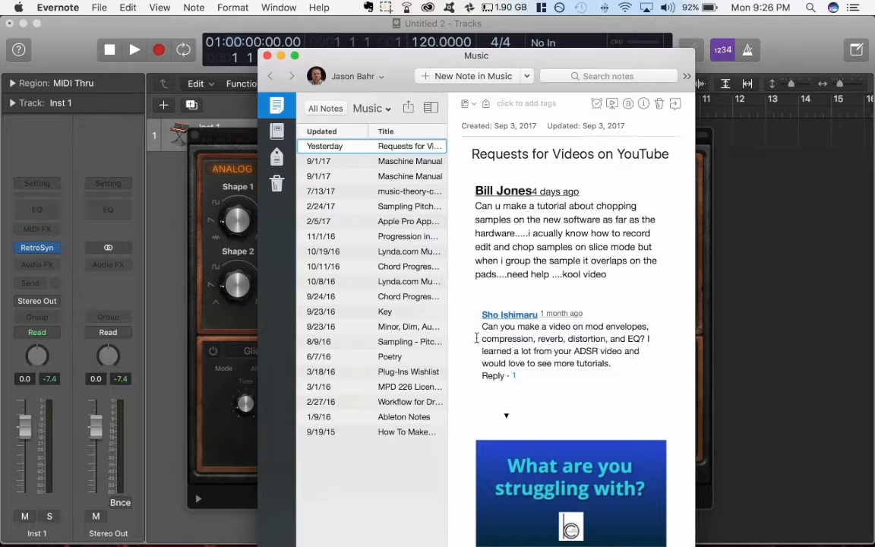
{"action": "left_click_drag", "start_coordinate": [476, 338], "coordinate": [533, 338]}
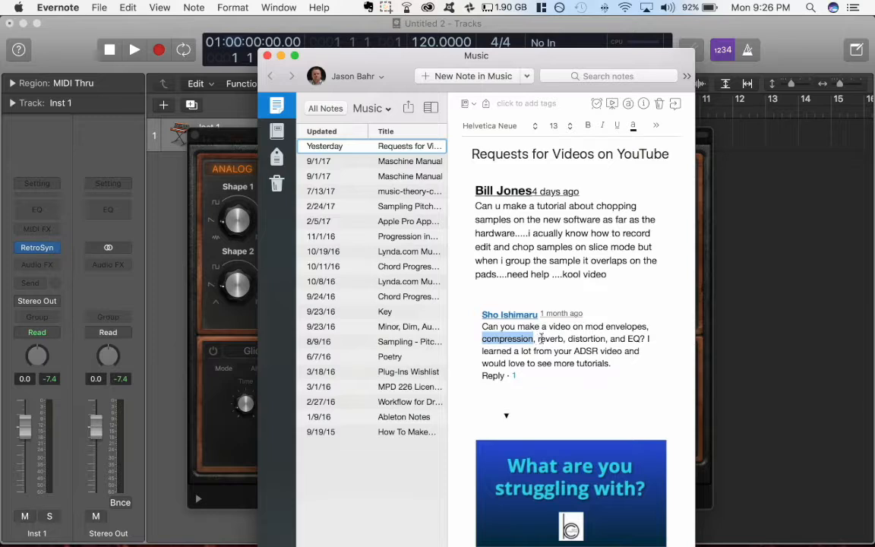
{"action": "double_click", "coordinate": [634, 338]}
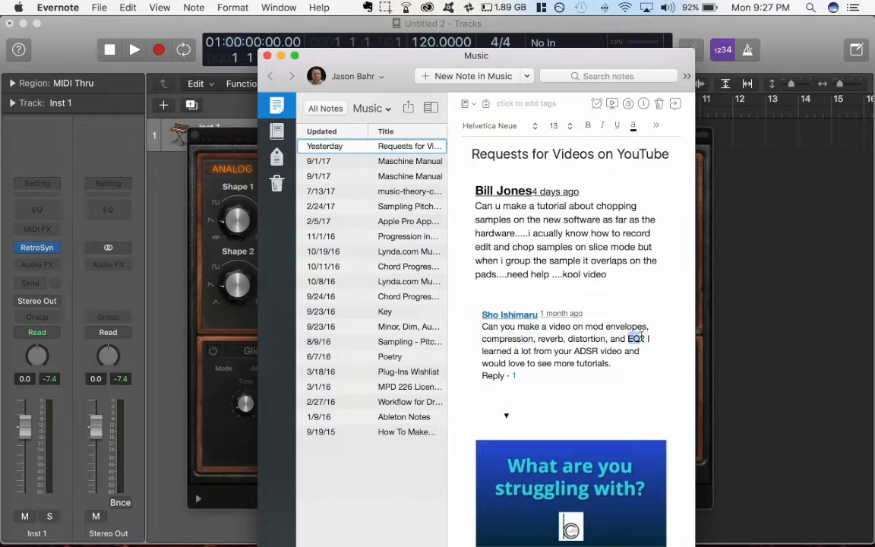
{"action": "double_click", "coordinate": [563, 338]}
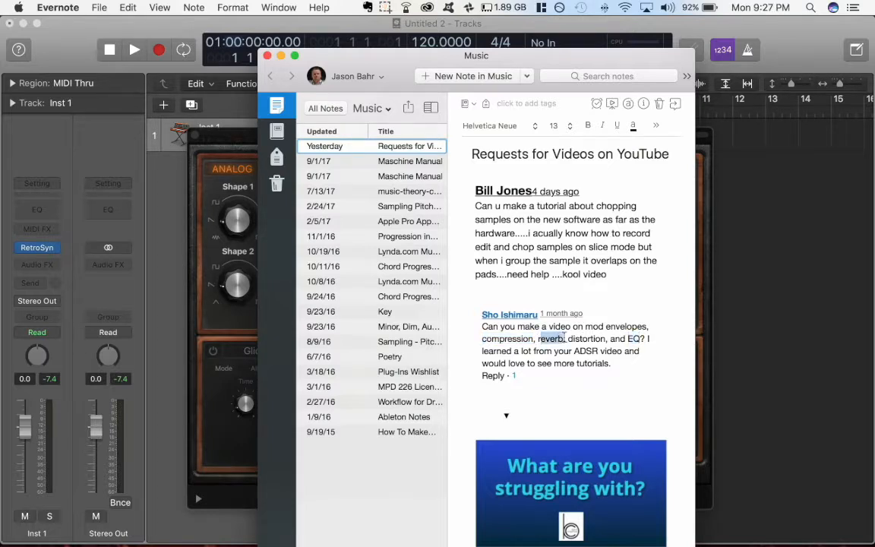
{"action": "left_click", "coordinate": [600, 289]}
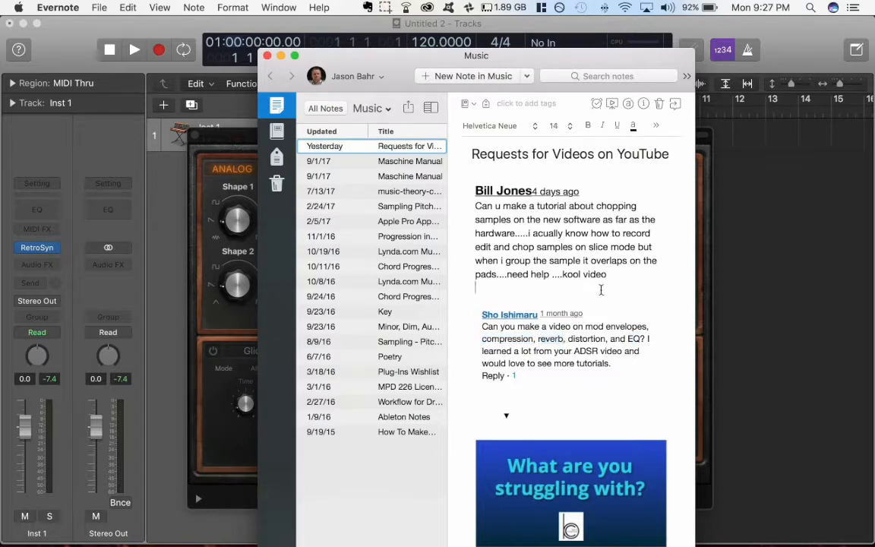
{"action": "left_click", "coordinate": [267, 56]}
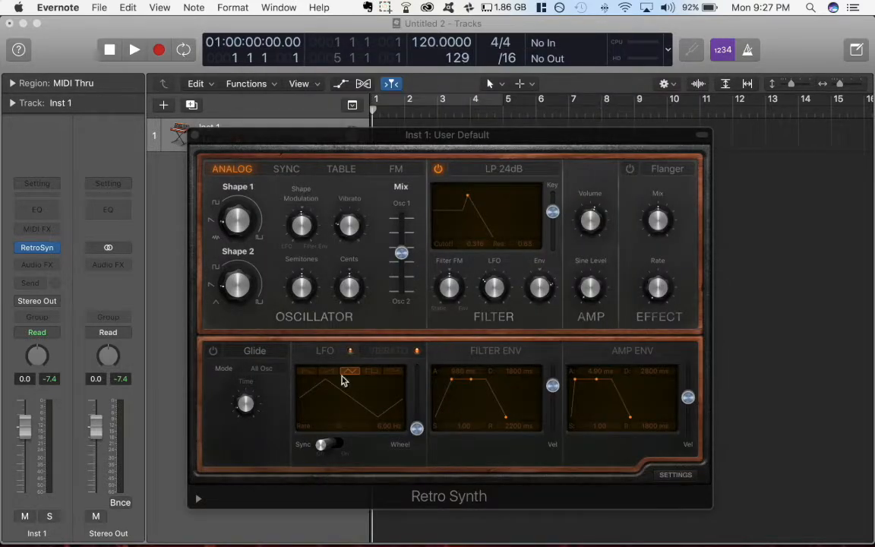
- Close the Retro Synth window and create one software instrument track with Native Instruments Massive
{"action": "left_click", "coordinate": [196, 140]}
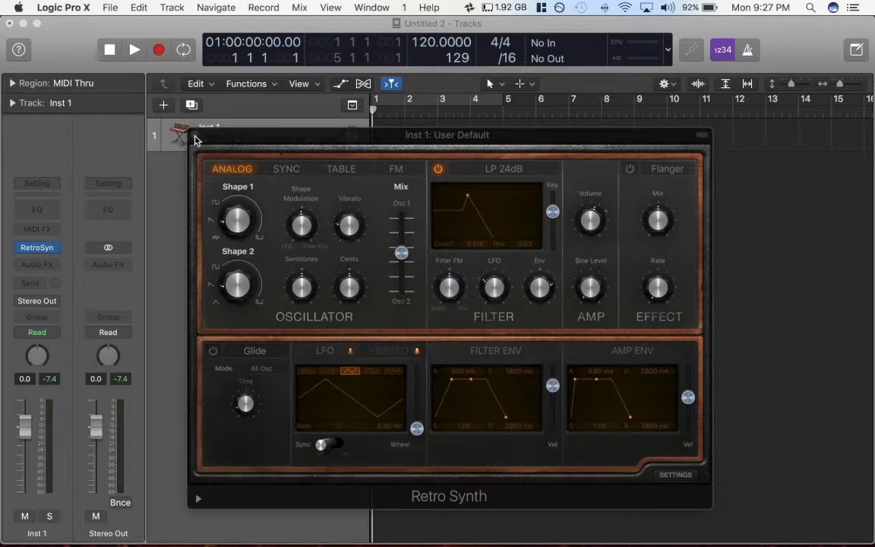
{"action": "left_click", "coordinate": [195, 136]}
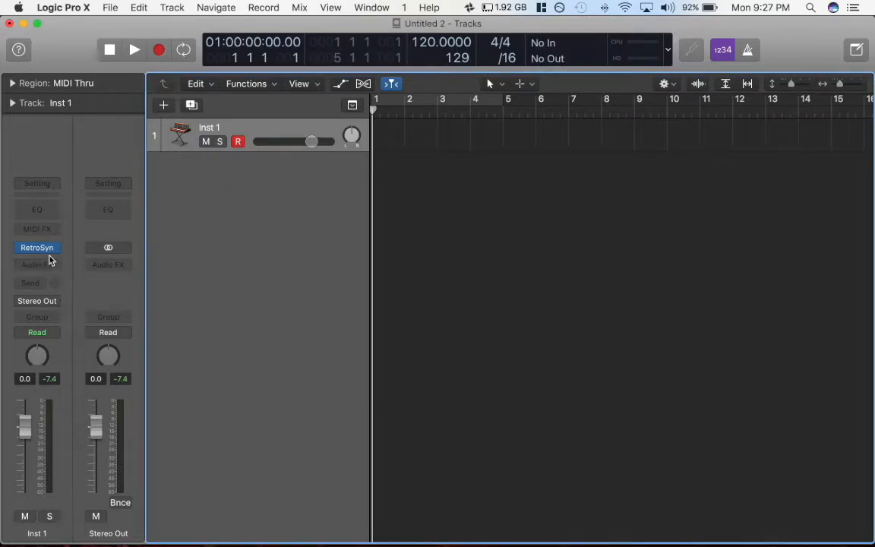
{"action": "left_click", "coordinate": [163, 105]}
{"action": "left_click", "coordinate": [411, 160]}
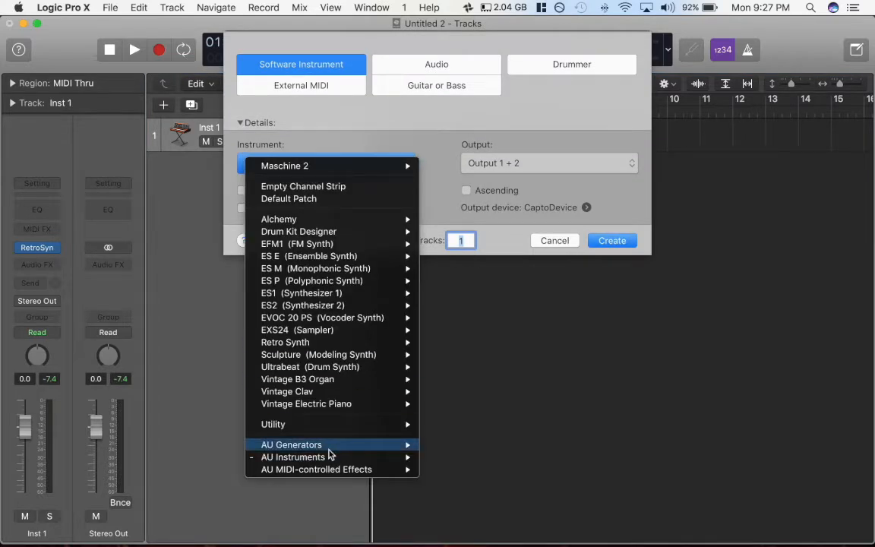
{"action": "mouse_move", "coordinate": [332, 457]}
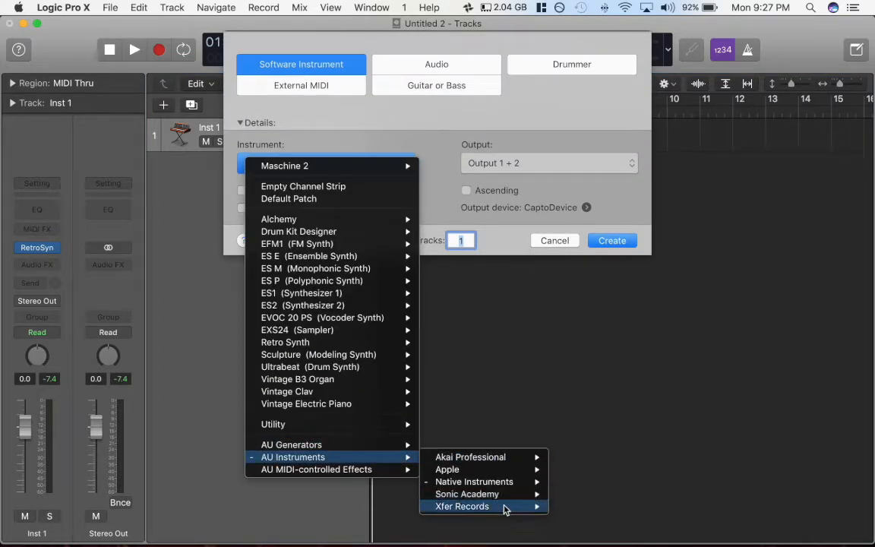
{"action": "mouse_move", "coordinate": [503, 507]}
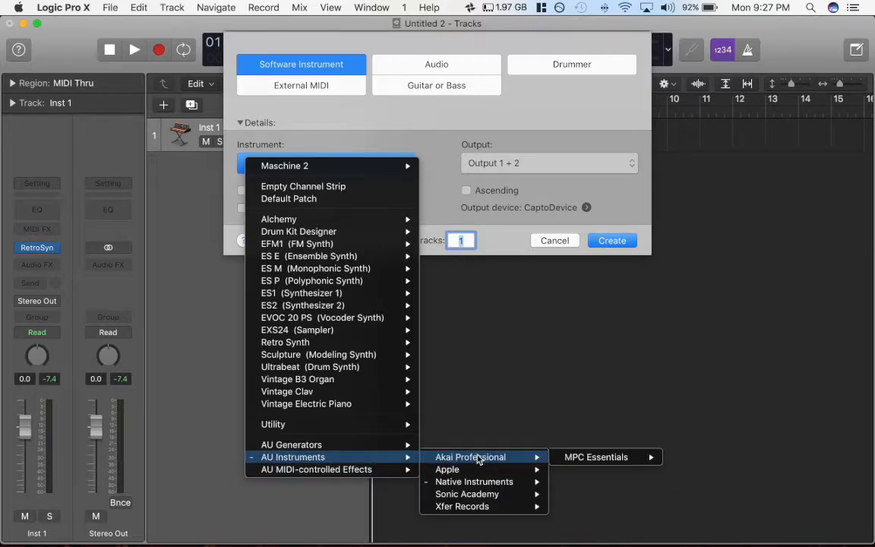
{"action": "mouse_move", "coordinate": [486, 481]}
{"action": "mouse_move", "coordinate": [582, 483]}
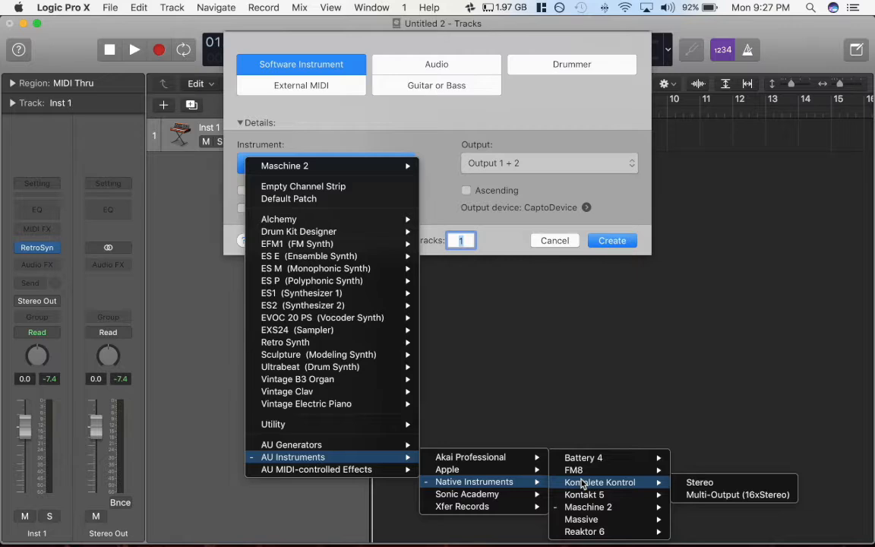
{"action": "left_click", "coordinate": [581, 519]}
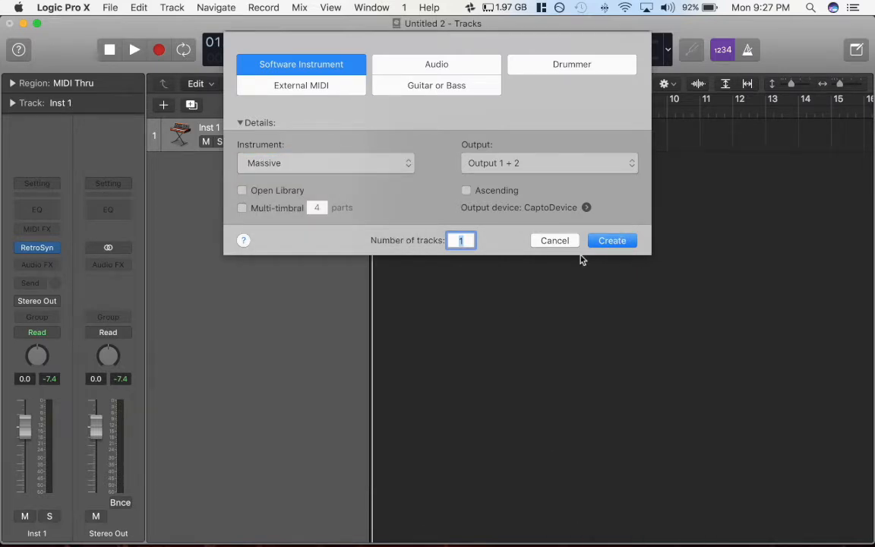
{"action": "left_click", "coordinate": [595, 244]}
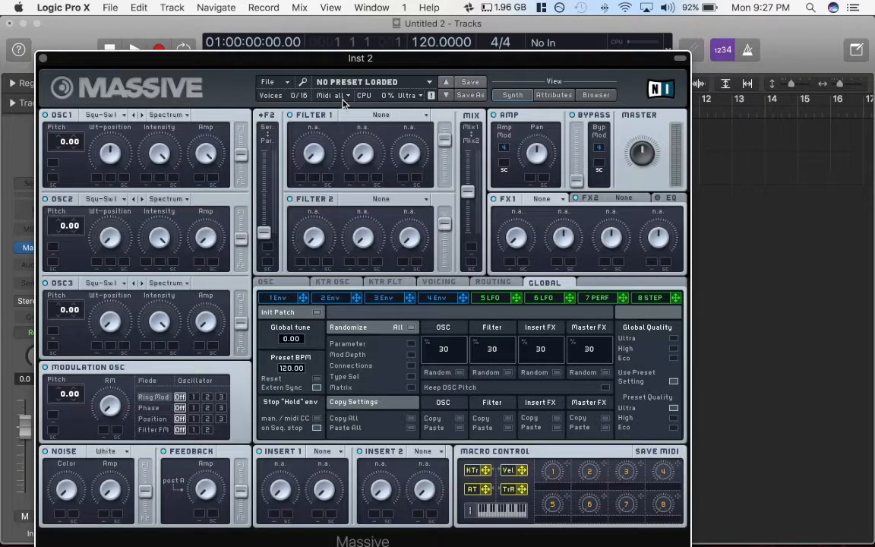
- Lower OSC2's pitch to -12.00 and turn up its amp, trying the Sin-Squ wavetable
{"action": "left_click", "coordinate": [60, 231]}
{"action": "left_click", "coordinate": [59, 231]}
{"action": "left_click", "coordinate": [60, 231]}
{"action": "left_click", "coordinate": [60, 232]}
{"action": "left_click", "coordinate": [60, 231]}
{"action": "left_click", "coordinate": [60, 232]}
{"action": "left_click", "coordinate": [60, 232]}
{"action": "left_click", "coordinate": [60, 232]}
{"action": "left_click", "coordinate": [61, 234]}
{"action": "left_click", "coordinate": [61, 234]}
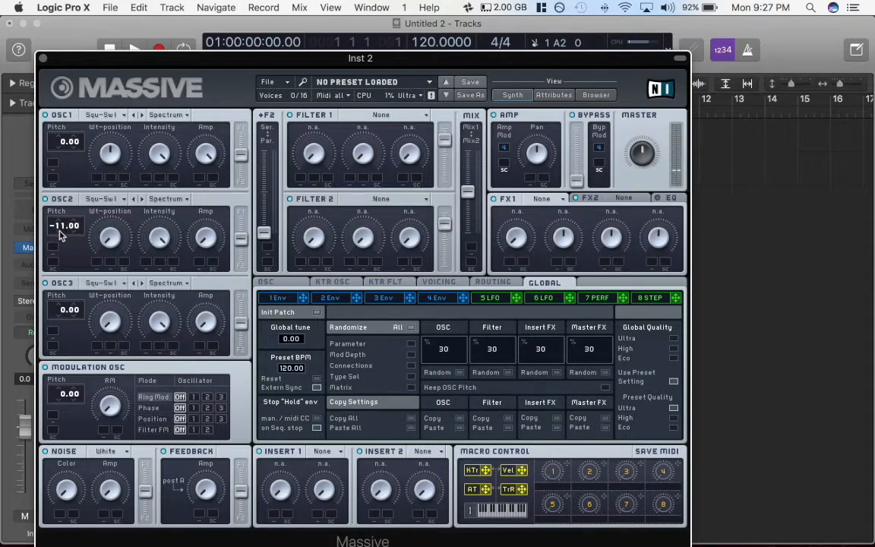
{"action": "left_click", "coordinate": [140, 198]}
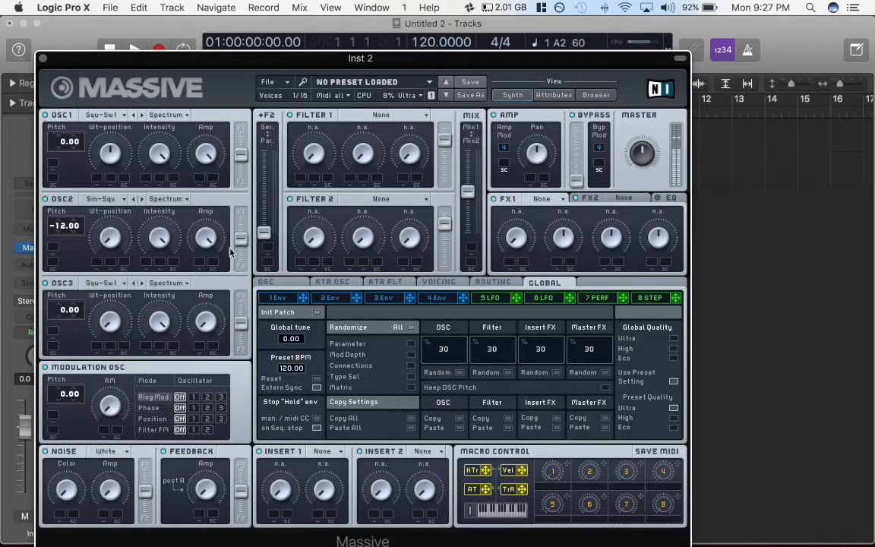
{"action": "left_click", "coordinate": [46, 115]}
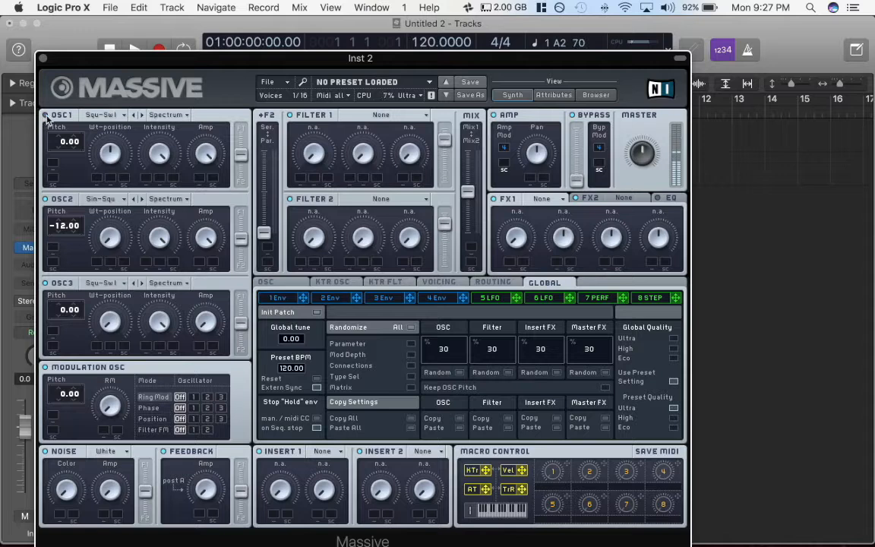
- Set Filter 1 to Lowpass 4 and raise its resonance well above the middle
{"action": "left_click", "coordinate": [422, 118]}
{"action": "left_click", "coordinate": [357, 123]}
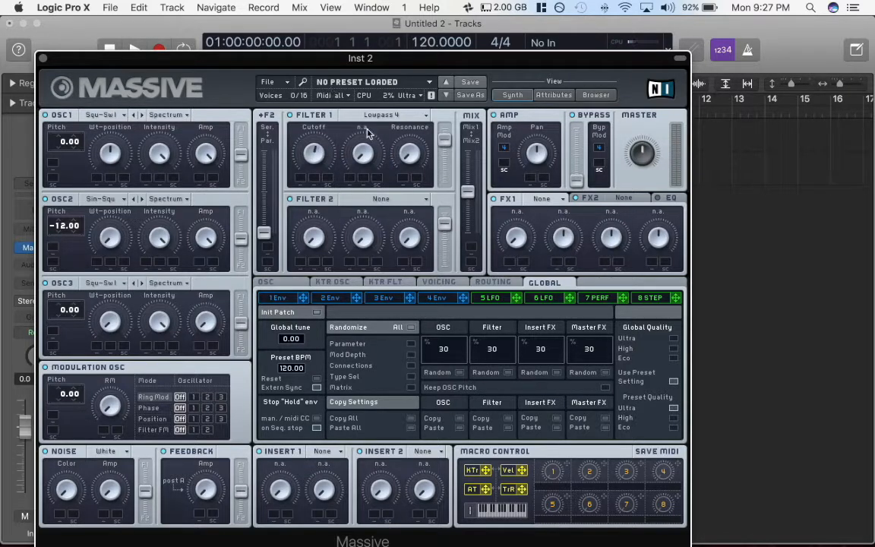
{"action": "left_click_drag", "start_coordinate": [415, 148], "coordinate": [418, 59]}
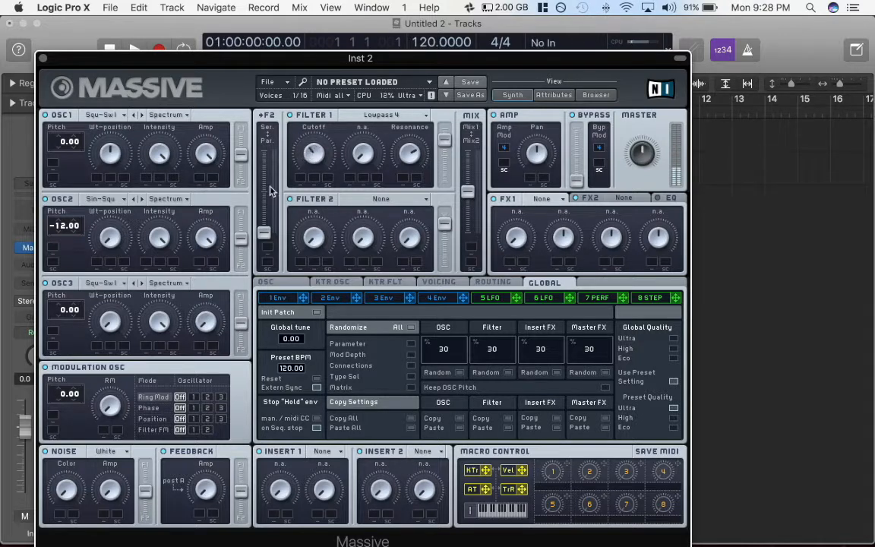
- Switch OSC2's wavetable back to Squ-Swl
{"action": "left_click", "coordinate": [134, 200]}
{"action": "left_click", "coordinate": [134, 199]}
{"action": "left_click", "coordinate": [135, 199]}
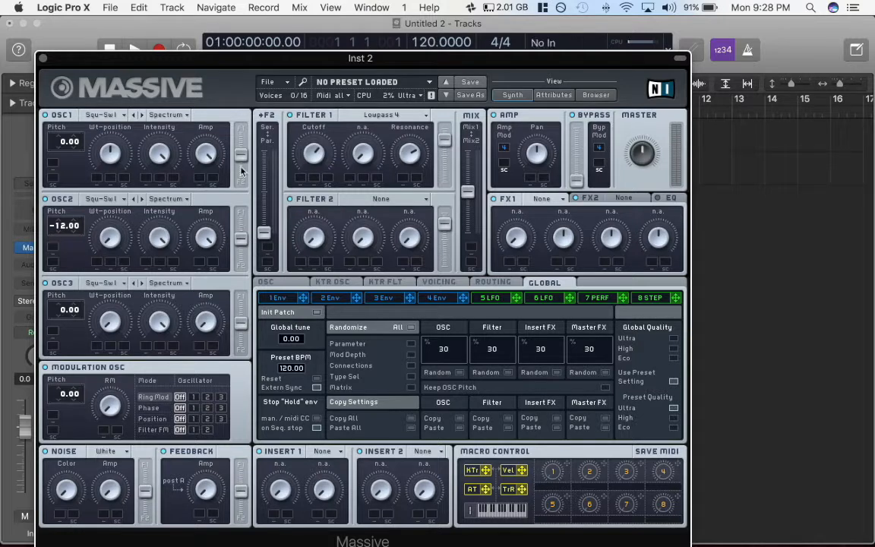
- Route OSC1 and OSC2 mostly into Filter 1 and lower the filter's cutoff
{"action": "left_click_drag", "start_coordinate": [241, 156], "coordinate": [249, 117]}
{"action": "left_click_drag", "start_coordinate": [319, 155], "coordinate": [310, 190]}
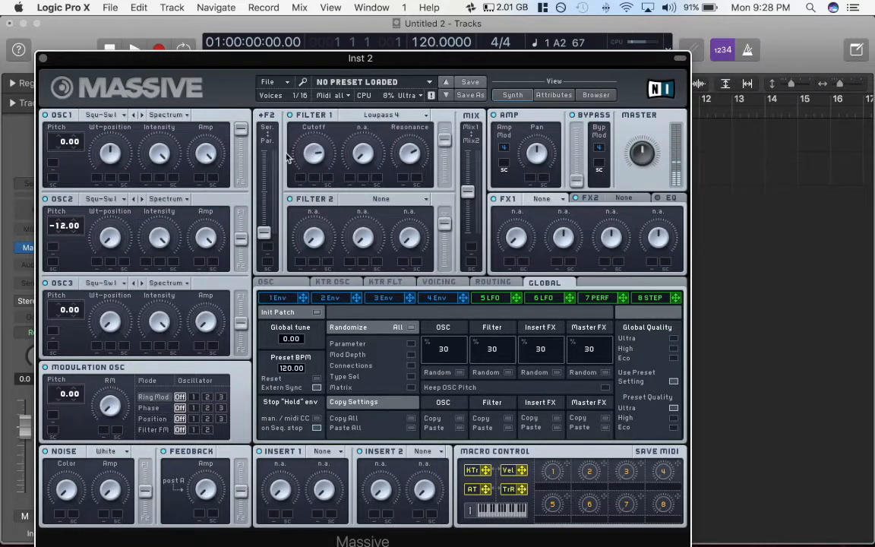
{"action": "left_click_drag", "start_coordinate": [241, 239], "coordinate": [252, 144]}
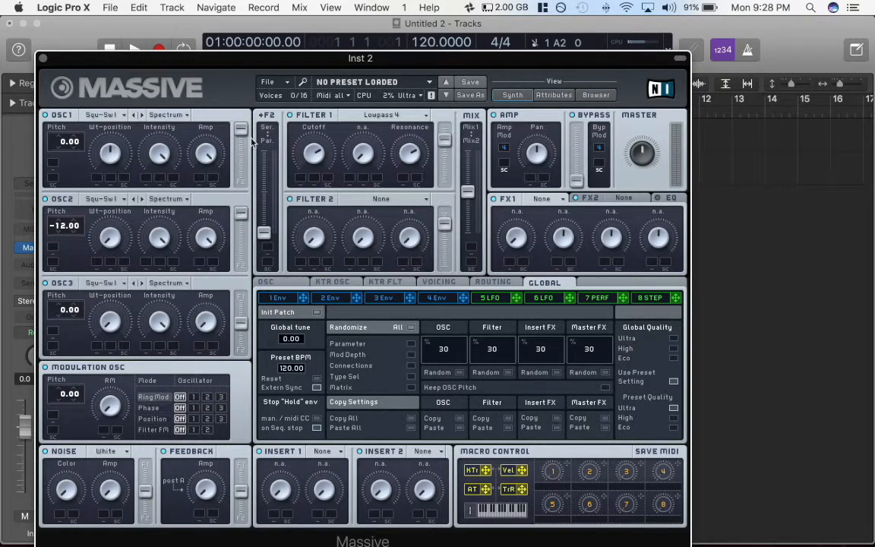
{"action": "left_click_drag", "start_coordinate": [319, 148], "coordinate": [271, 211]}
{"action": "left_click_drag", "start_coordinate": [240, 218], "coordinate": [241, 223]}
{"action": "left_click_drag", "start_coordinate": [240, 132], "coordinate": [241, 141]}
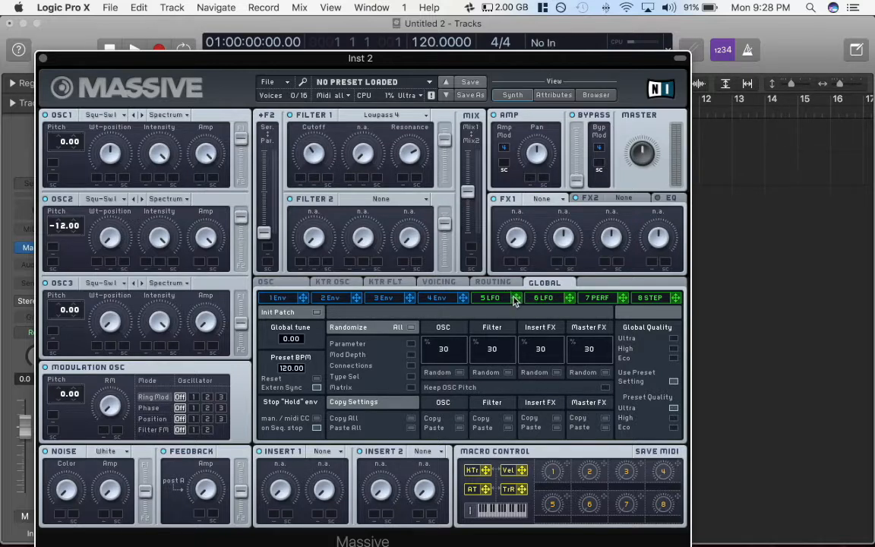
- Modulate Filter 1's cutoff upward with LFO 5 and reduce the filter's resonance
{"action": "left_click_drag", "start_coordinate": [516, 297], "coordinate": [303, 146]}
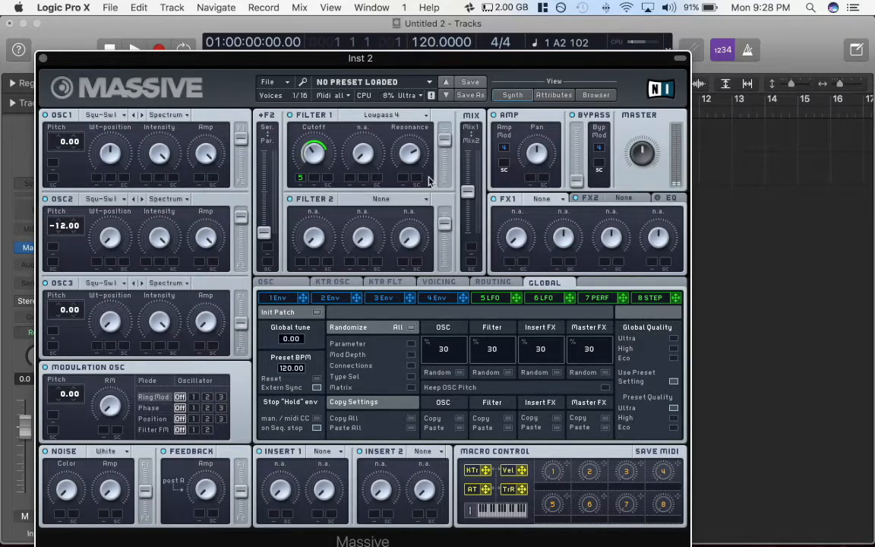
{"action": "mouse_move", "coordinate": [868, 545]}
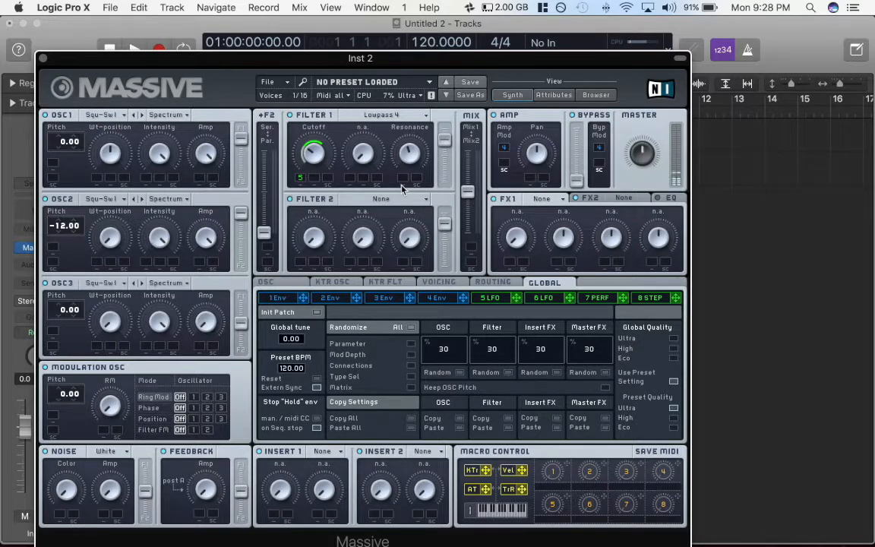
- Turn on tempo sync for LFO 5 and route OSC1 fully into Filter 1
{"action": "left_click", "coordinate": [500, 299]}
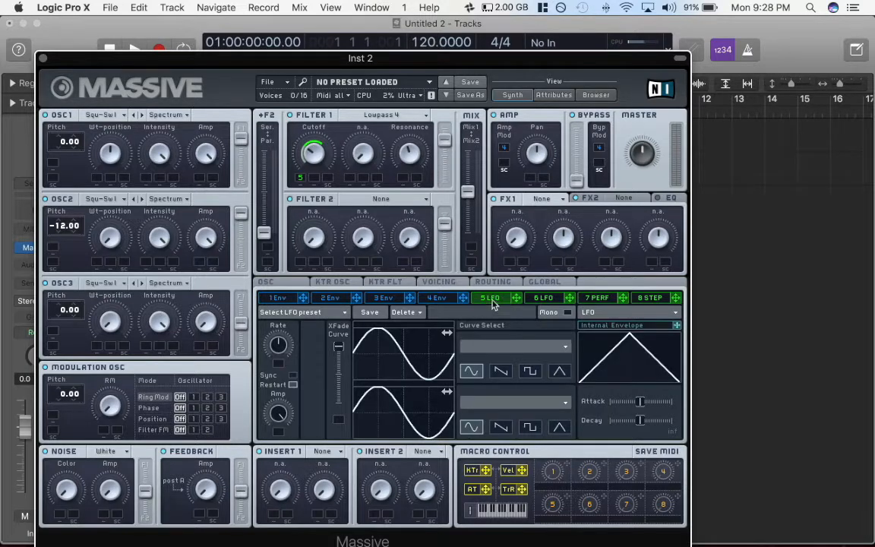
{"action": "left_click", "coordinate": [292, 376]}
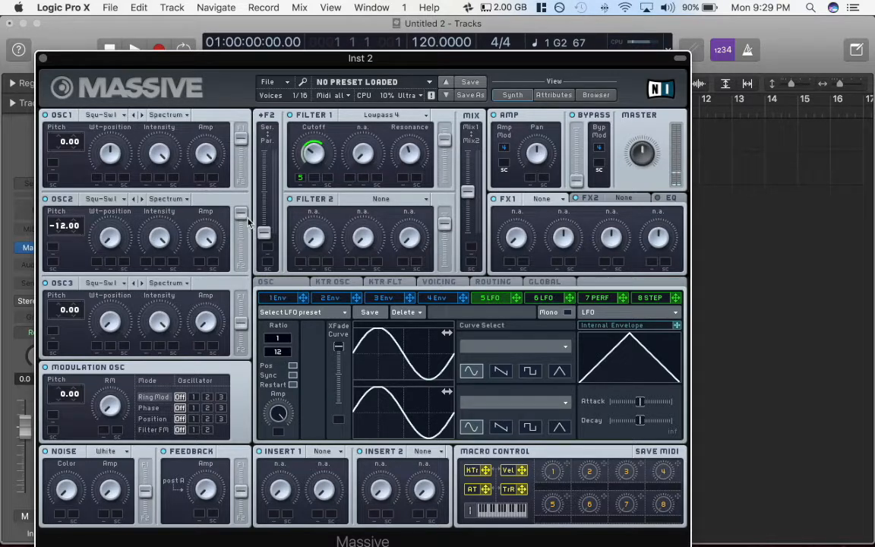
{"action": "left_click_drag", "start_coordinate": [243, 143], "coordinate": [233, 109]}
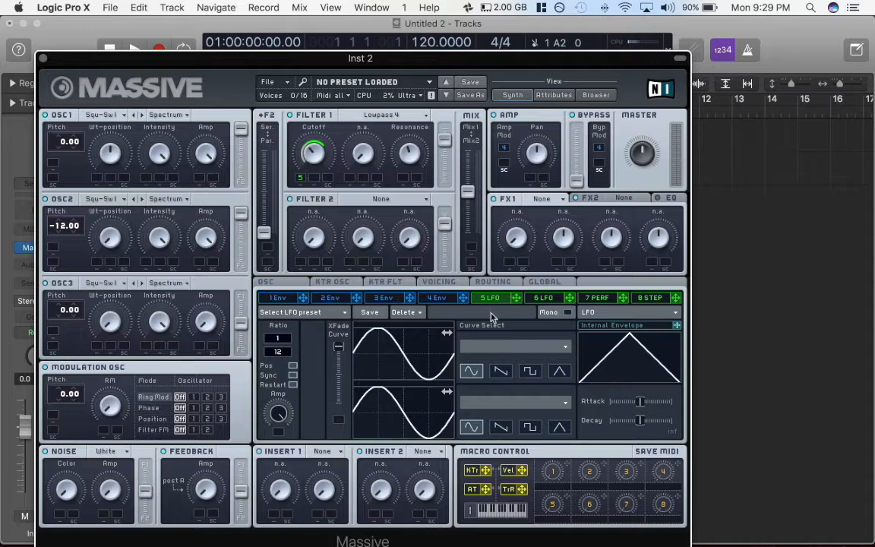
- Try out envelope 4's shape by lowering and restoring its decay level and by lengthening and shortening its release
{"action": "left_click", "coordinate": [455, 299]}
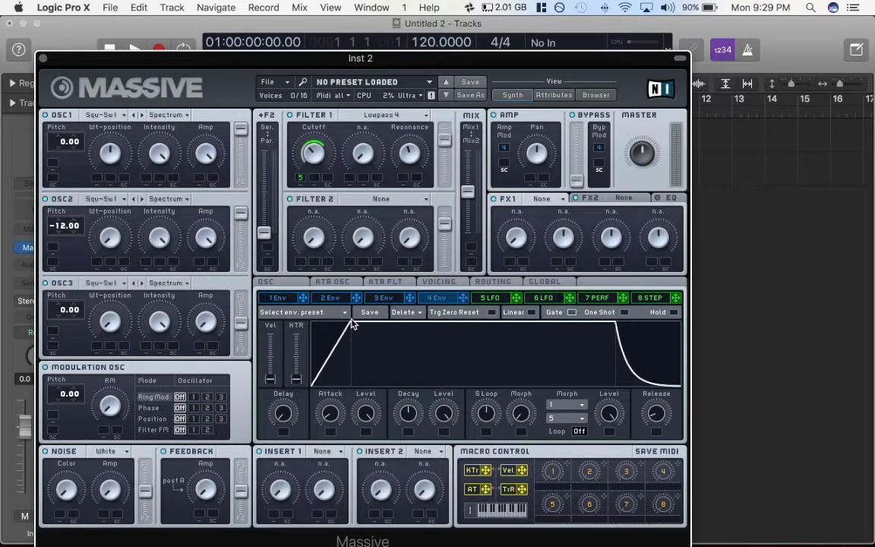
{"action": "left_click_drag", "start_coordinate": [499, 321], "coordinate": [447, 352]}
{"action": "left_click", "coordinate": [490, 314]}
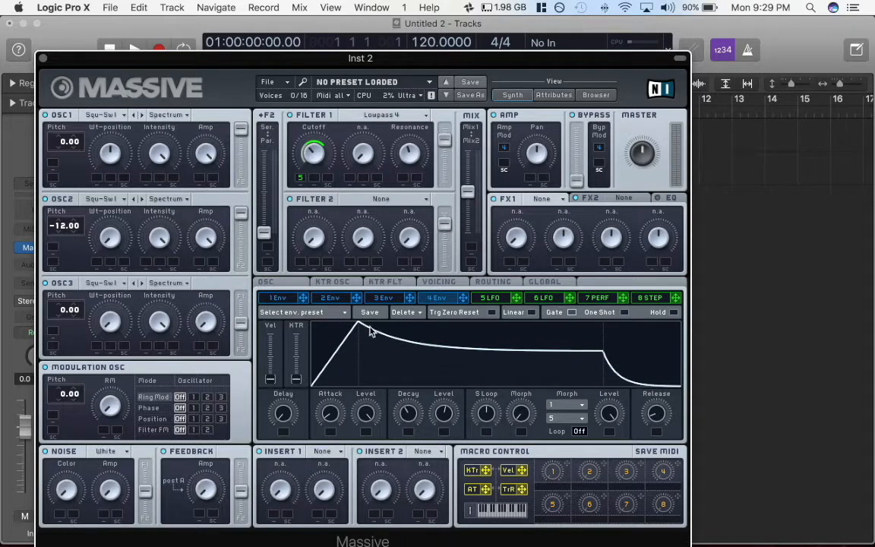
{"action": "left_click_drag", "start_coordinate": [484, 350], "coordinate": [458, 322]}
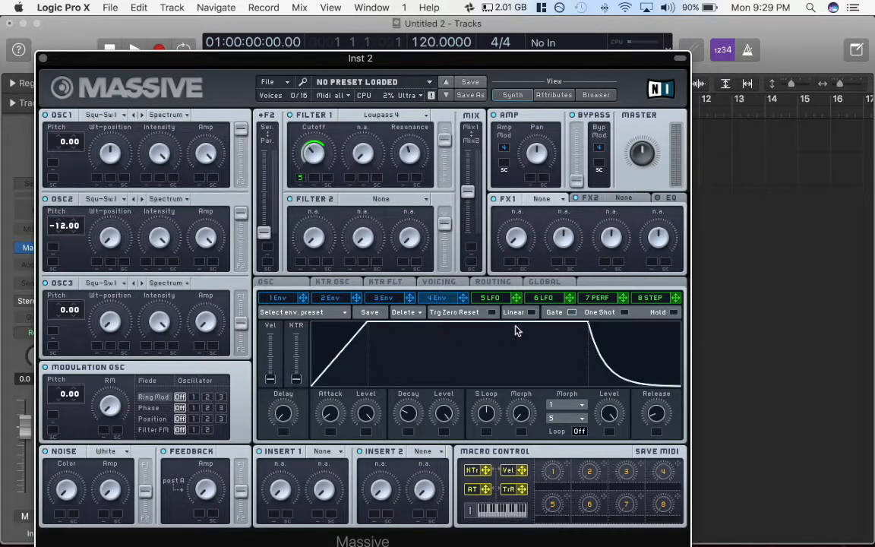
{"action": "left_click_drag", "start_coordinate": [658, 392], "coordinate": [656, 363]}
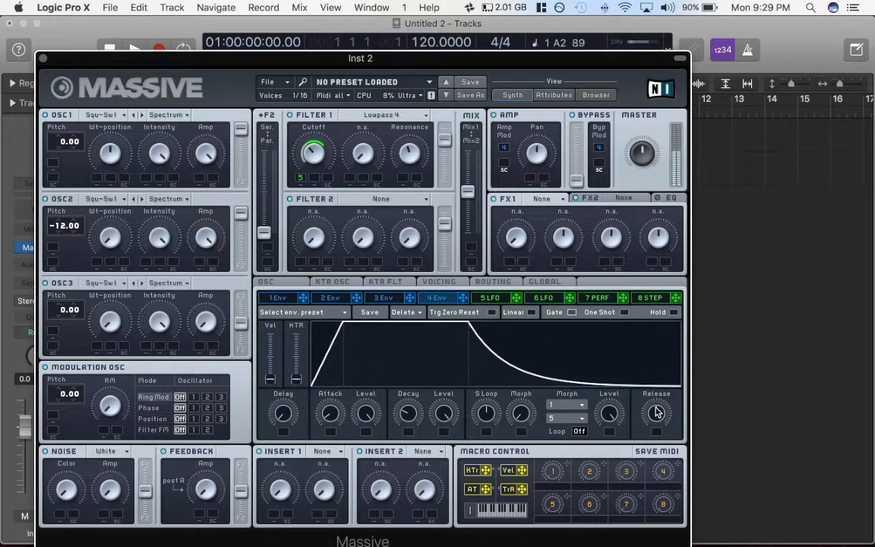
{"action": "left_click_drag", "start_coordinate": [657, 412], "coordinate": [644, 453]}
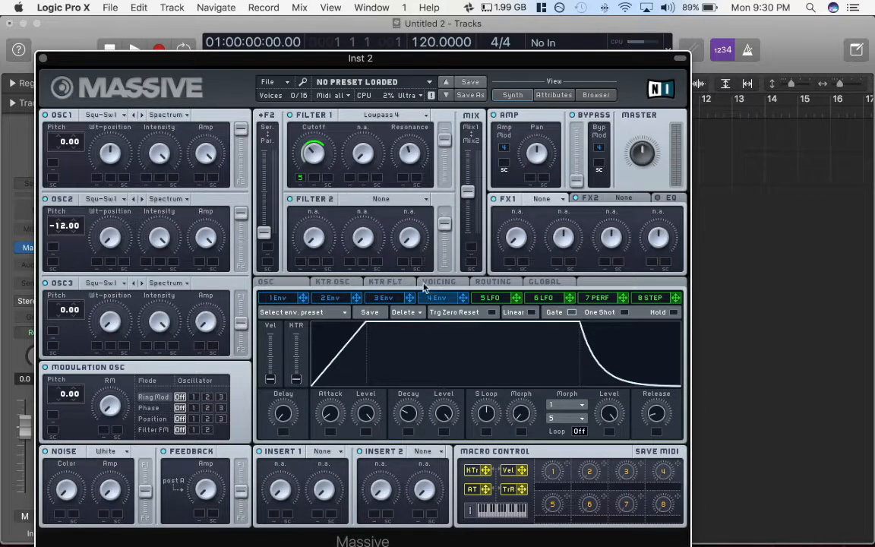
- Lengthen envelope 3's attack and give it a slightly longer release
{"action": "left_click", "coordinate": [388, 299]}
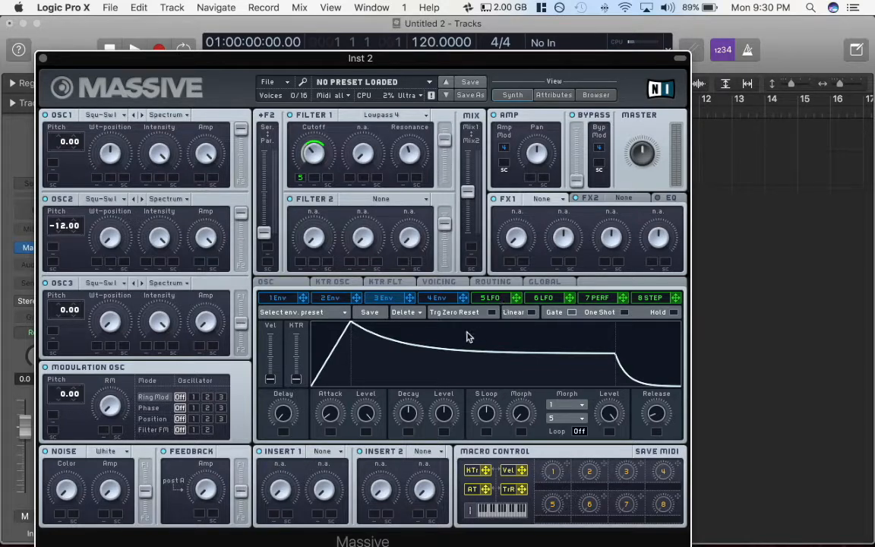
{"action": "left_click", "coordinate": [429, 300]}
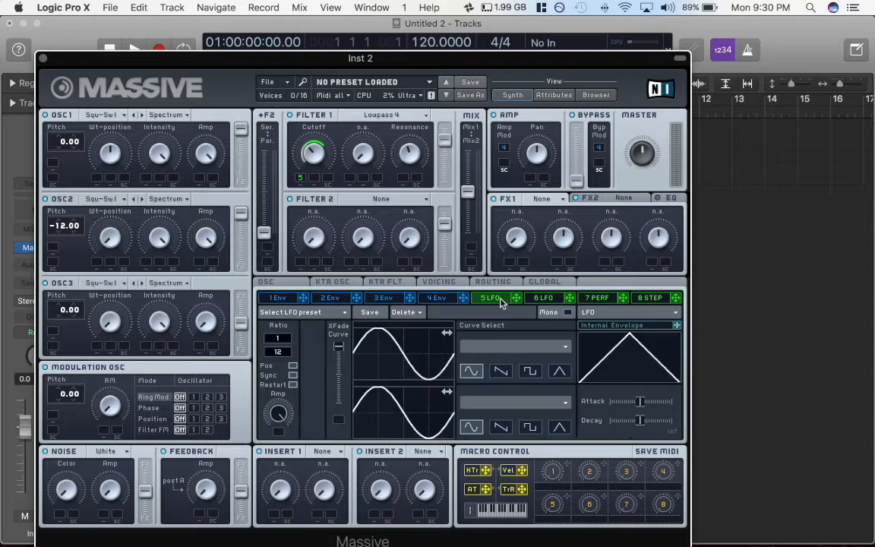
{"action": "left_click", "coordinate": [384, 298]}
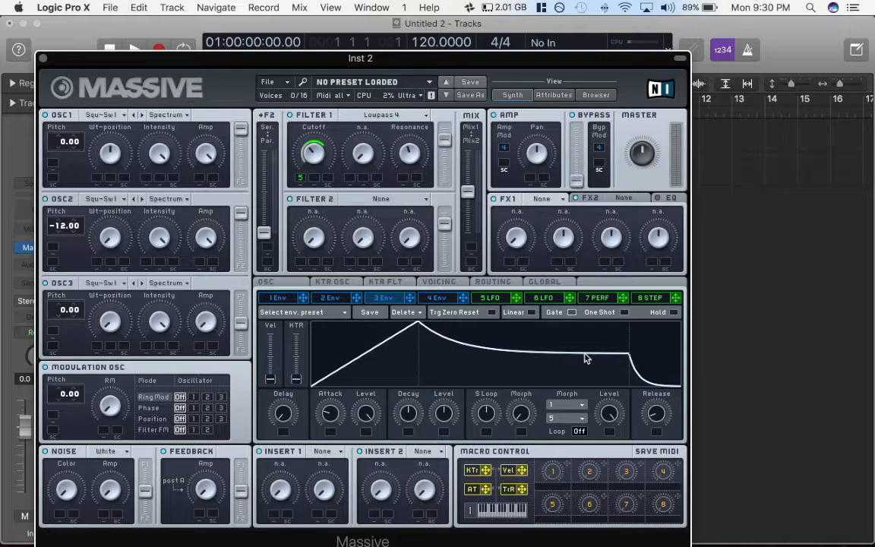
{"action": "left_click_drag", "start_coordinate": [657, 413], "coordinate": [644, 395]}
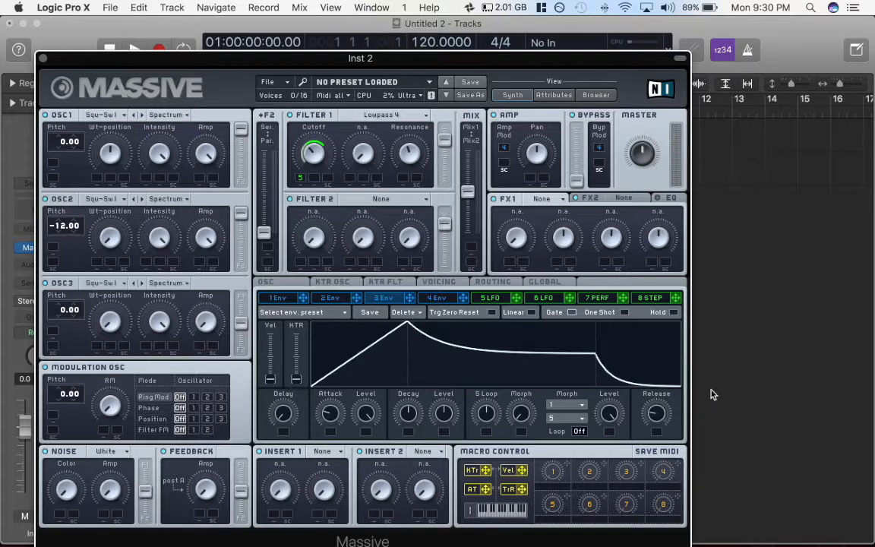
- Modulate LFO 5's amp over its full range with envelope 3, starting from zero amp
{"action": "left_click", "coordinate": [490, 299]}
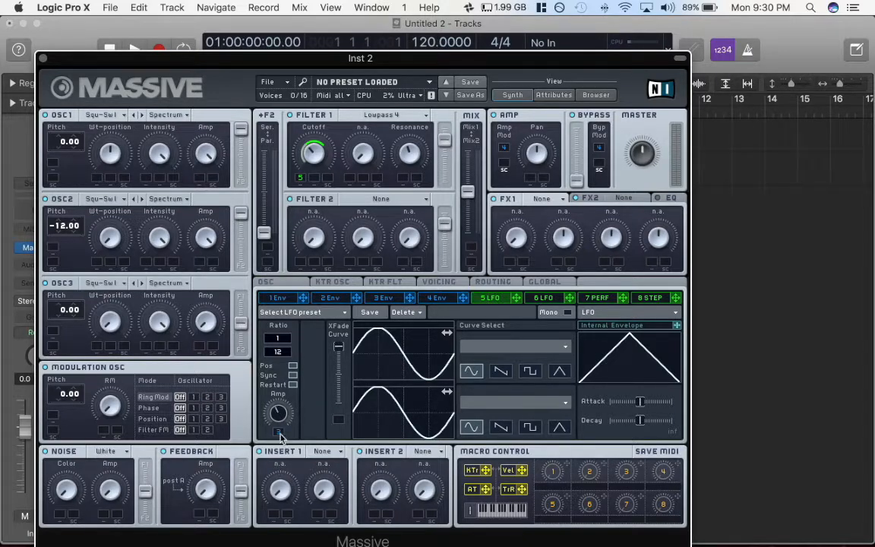
{"action": "mouse_move", "coordinate": [281, 435]}
{"action": "left_mouse_down"}
{"action": "mouse_move", "coordinate": [278, 385]}
{"action": "mouse_move", "coordinate": [271, 446]}
{"action": "left_mouse_up"}
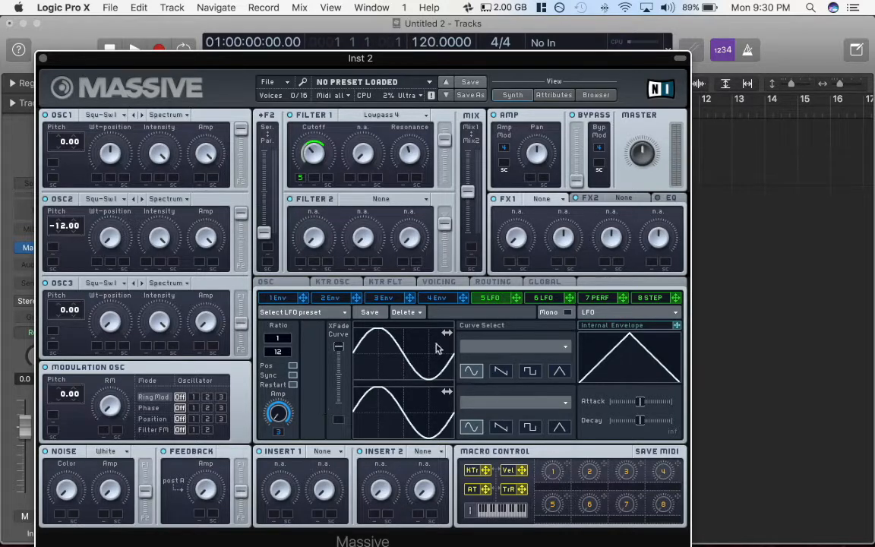
- Lengthen envelope 3's attack and decay and lower its decay level to zero
{"action": "left_click", "coordinate": [383, 297]}
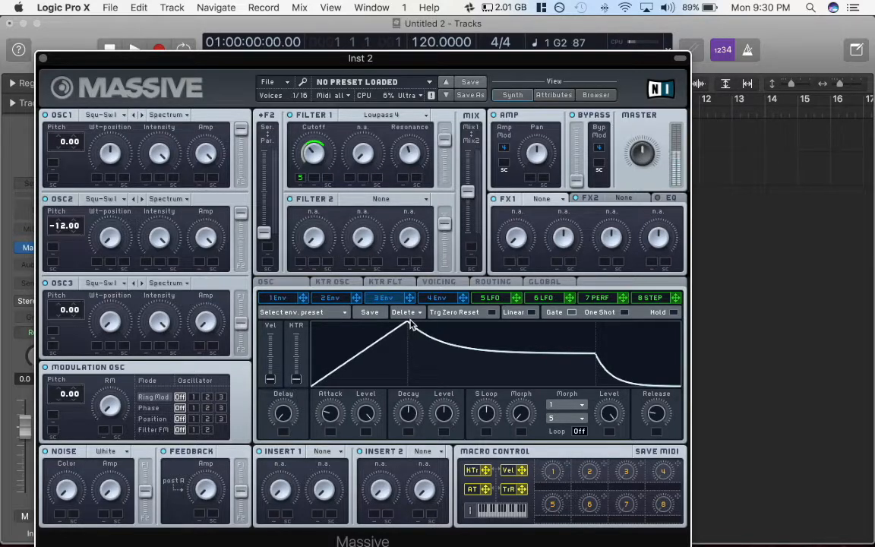
{"action": "left_click_drag", "start_coordinate": [331, 412], "coordinate": [331, 377]}
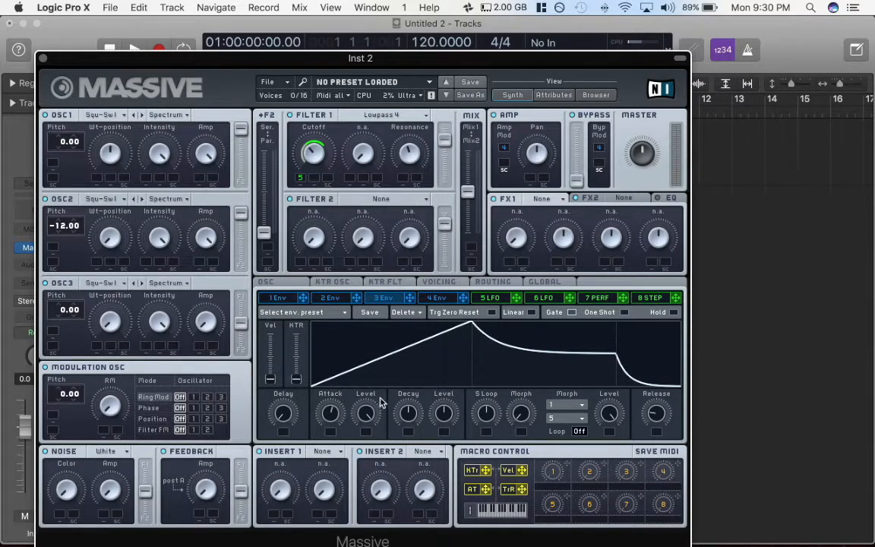
{"action": "left_click_drag", "start_coordinate": [411, 401], "coordinate": [413, 390]}
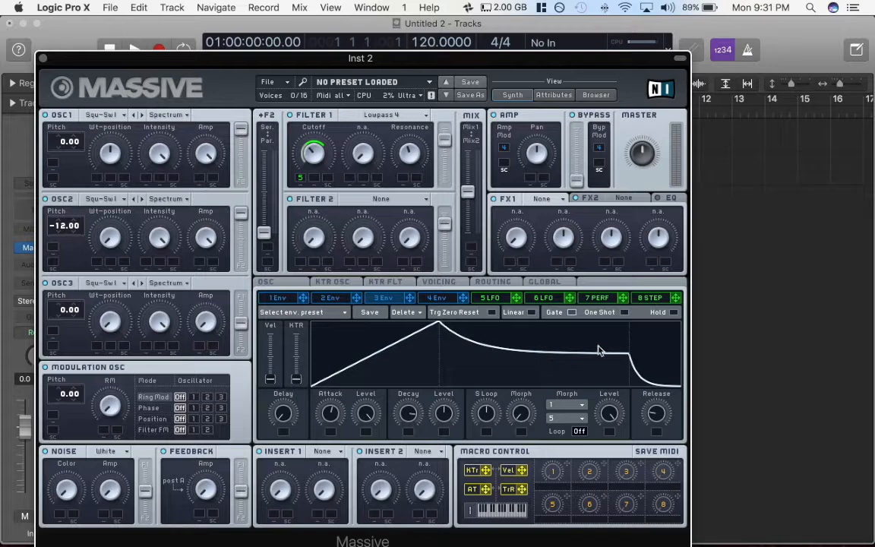
{"action": "left_click_drag", "start_coordinate": [585, 357], "coordinate": [581, 393]}
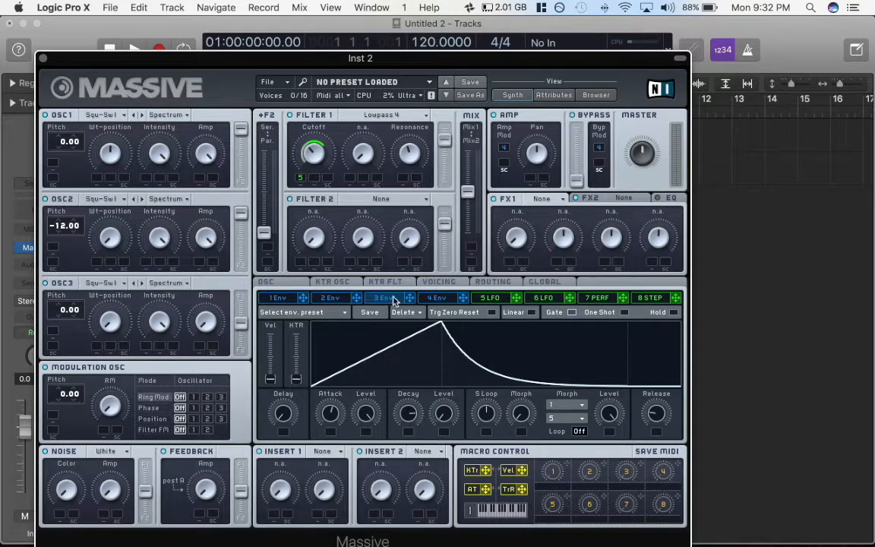
- Check LFO 5's settings, and try out a shorter and a longer decay on envelope 3
{"action": "left_click", "coordinate": [498, 300]}
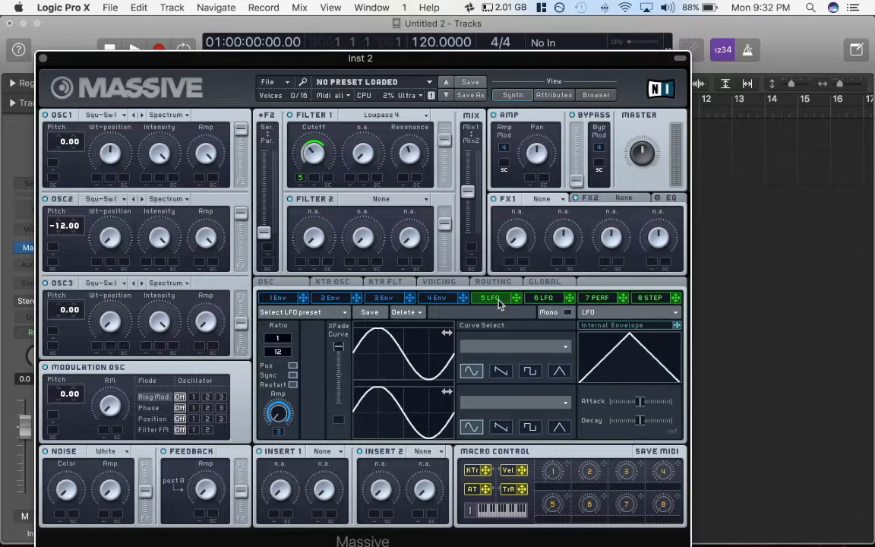
{"action": "left_click", "coordinate": [382, 297]}
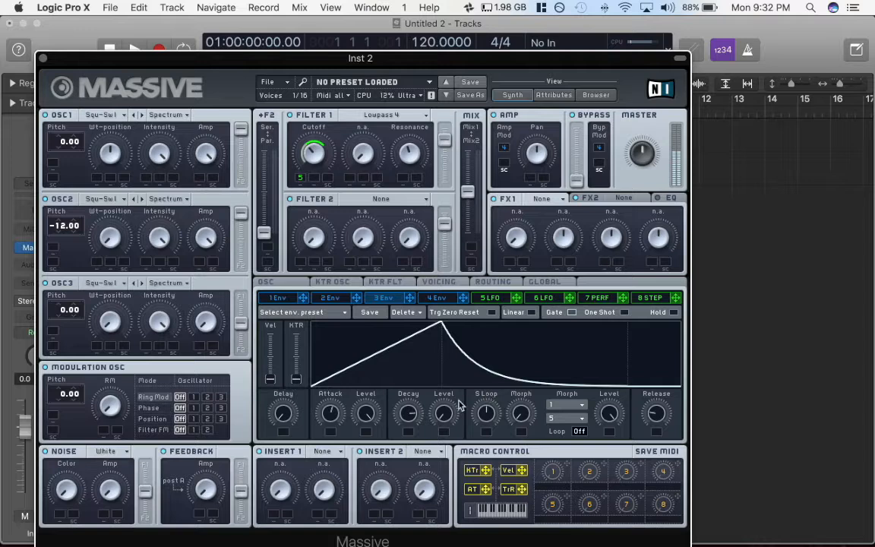
{"action": "mouse_move", "coordinate": [403, 422]}
{"action": "left_mouse_down"}
{"action": "mouse_move", "coordinate": [361, 383]}
{"action": "mouse_move", "coordinate": [358, 399]}
{"action": "mouse_move", "coordinate": [393, 431]}
{"action": "left_mouse_up"}
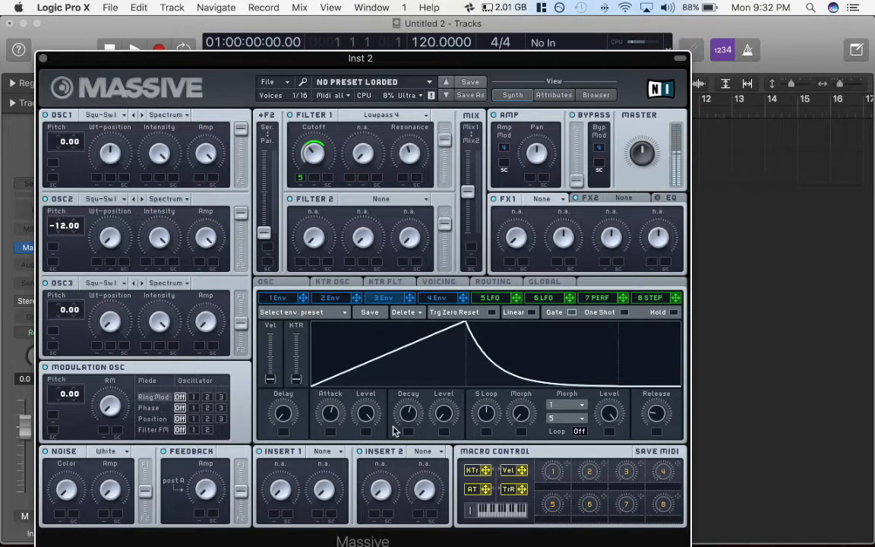
{"action": "left_click_drag", "start_coordinate": [401, 430], "coordinate": [414, 399]}
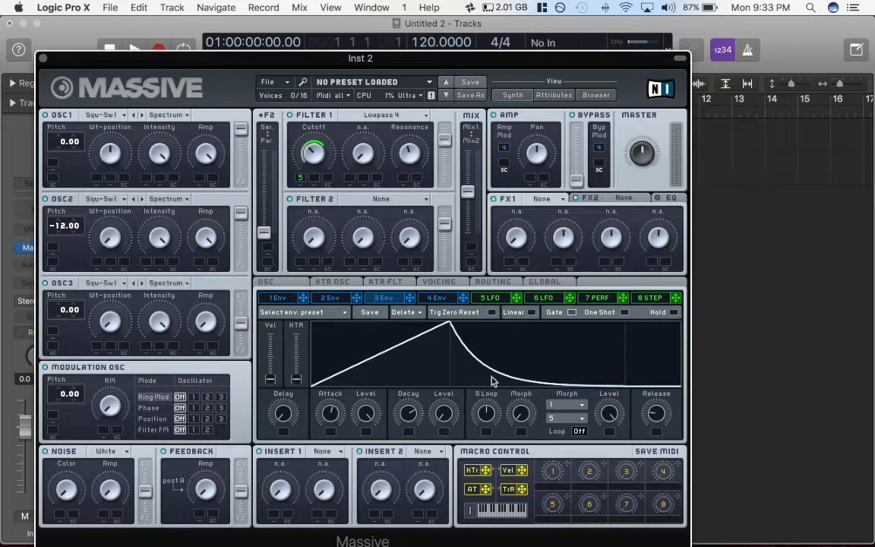
- Extend envelope 3's attack and decay, trying a full decay level before setting it to about a third
{"action": "left_click_drag", "start_coordinate": [331, 414], "coordinate": [340, 392]}
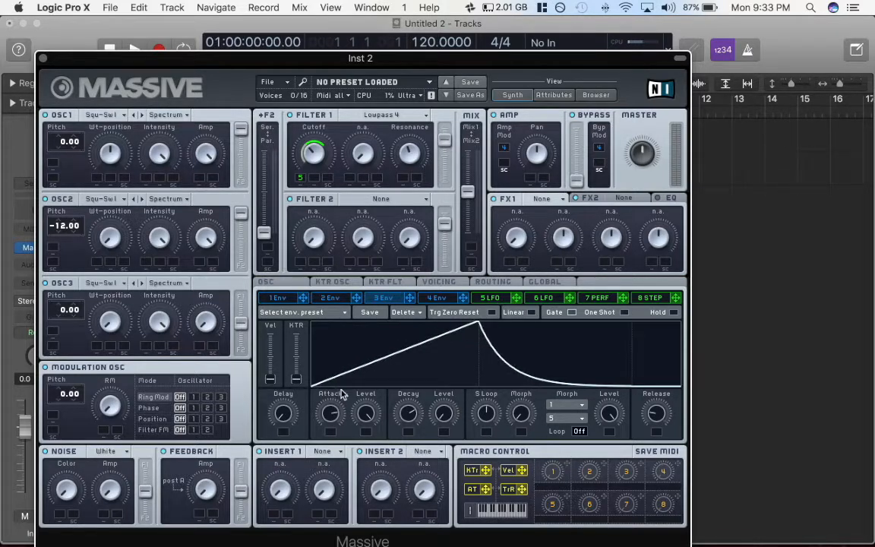
{"action": "left_click_drag", "start_coordinate": [563, 387], "coordinate": [563, 300]}
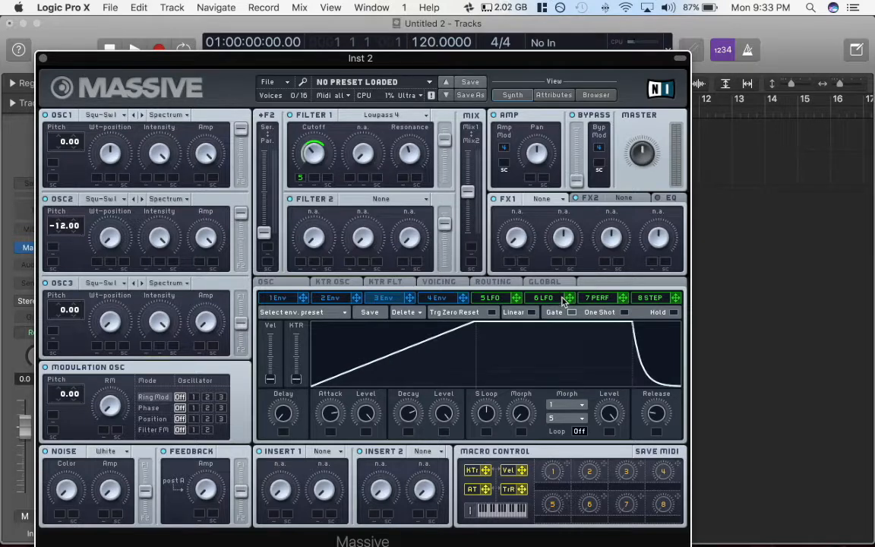
{"action": "left_click_drag", "start_coordinate": [333, 416], "coordinate": [337, 413]}
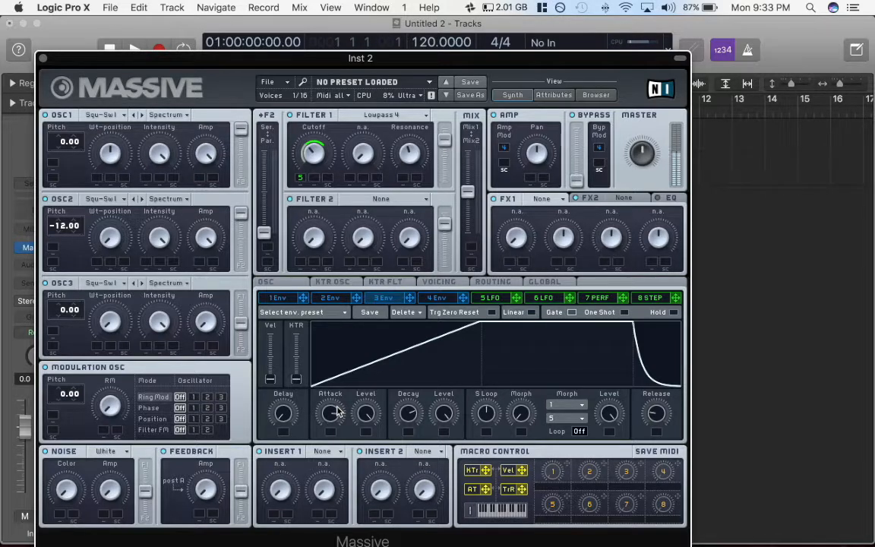
{"action": "left_click_drag", "start_coordinate": [403, 403], "coordinate": [403, 394]}
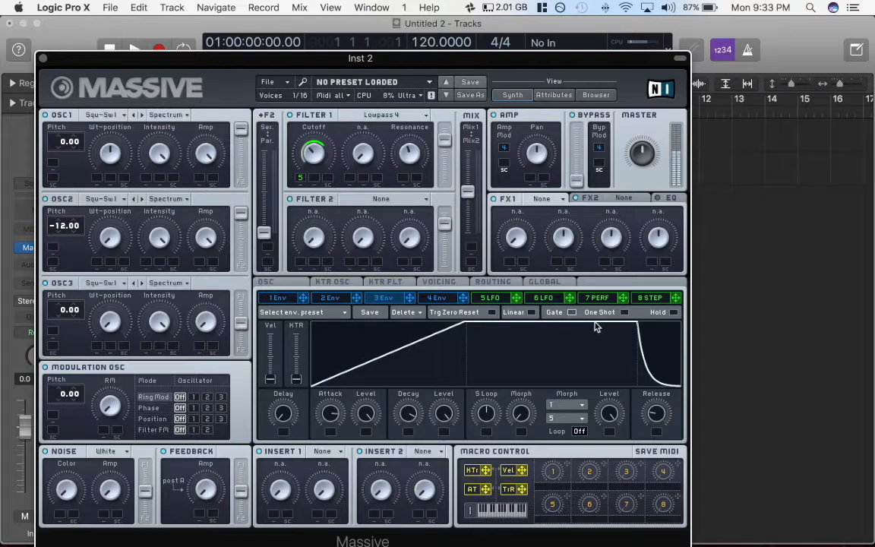
{"action": "left_click_drag", "start_coordinate": [595, 325], "coordinate": [595, 374]}
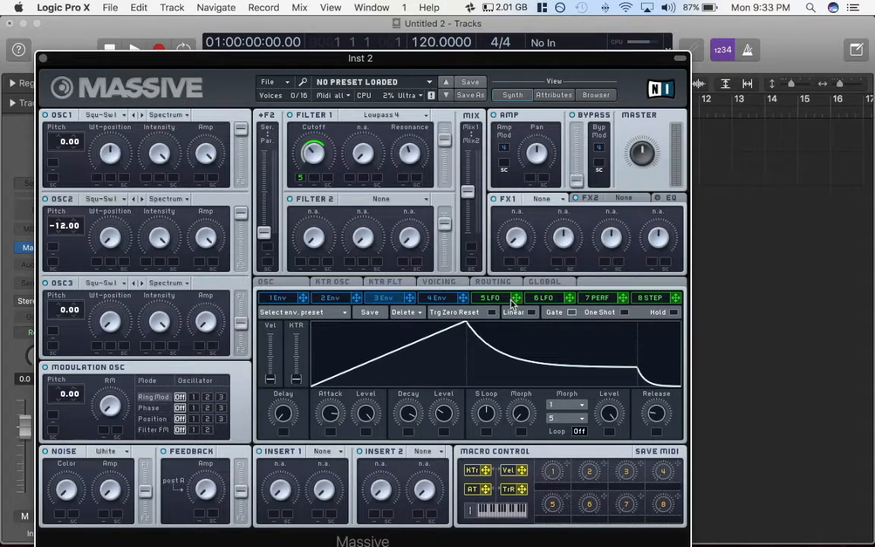
- Modulate the amp section's pan from centre towards one side with LFO 5
{"action": "left_click", "coordinate": [497, 301]}
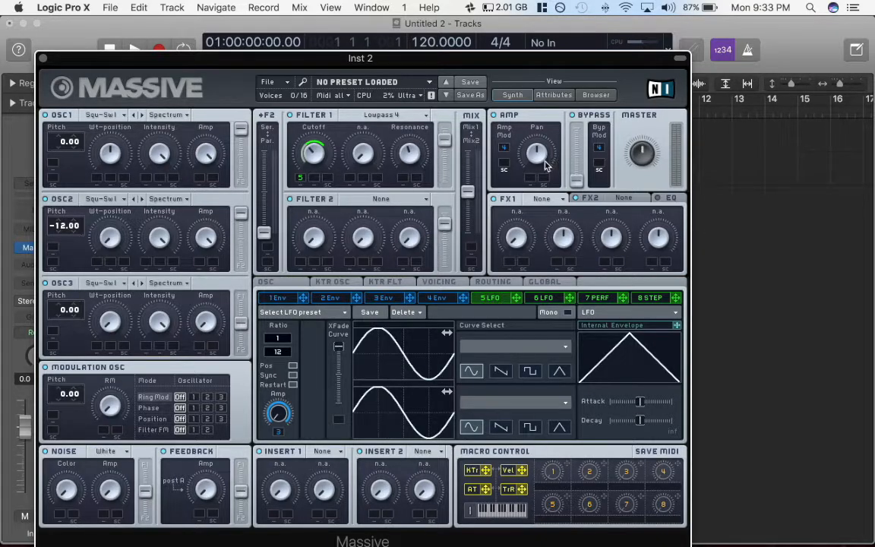
{"action": "left_click_drag", "start_coordinate": [516, 297], "coordinate": [535, 151]}
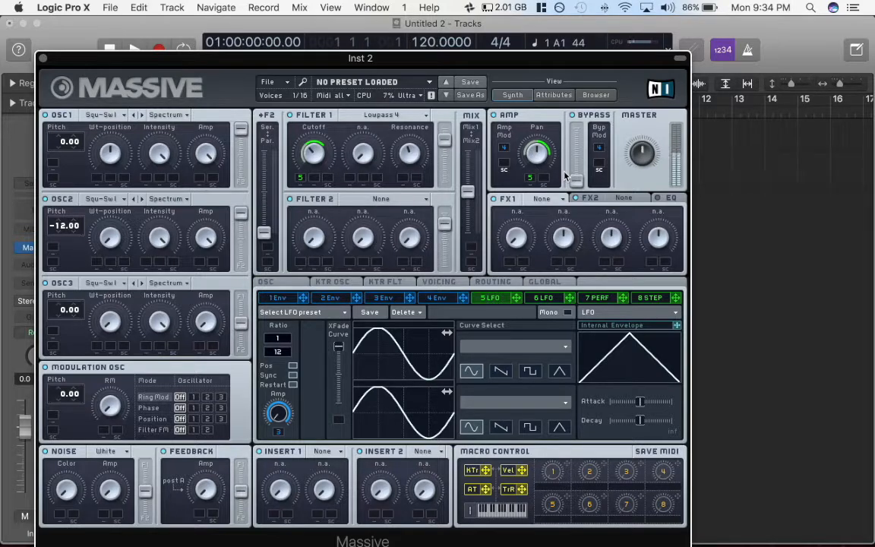
{"action": "left_click_drag", "start_coordinate": [576, 178], "coordinate": [580, 211]}
{"action": "mouse_move", "coordinate": [540, 143]}
{"action": "left_mouse_down"}
{"action": "mouse_move", "coordinate": [512, 164]}
{"action": "mouse_move", "coordinate": [517, 177]}
{"action": "mouse_move", "coordinate": [478, 163]}
{"action": "mouse_move", "coordinate": [524, 209]}
{"action": "mouse_move", "coordinate": [526, 149]}
{"action": "left_mouse_up"}
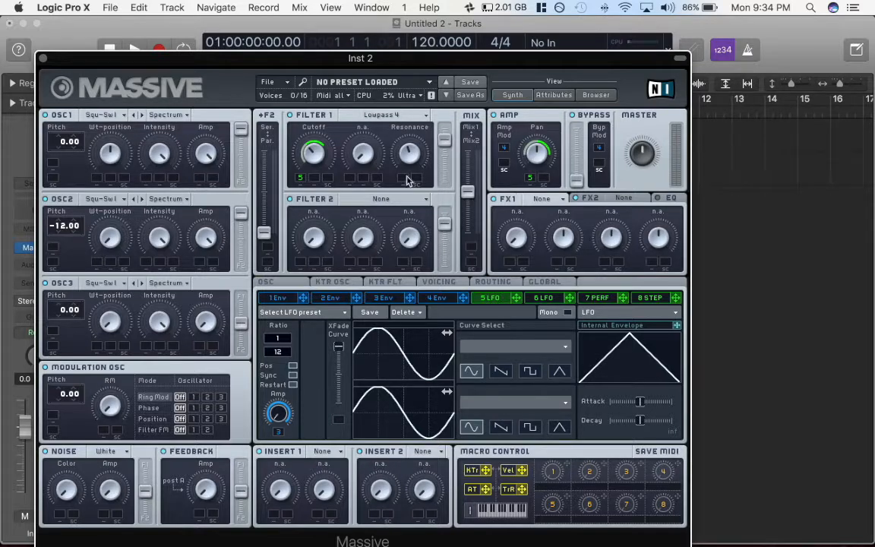
- Set the patch's Unisono voice count to 6 in the voicing settings
{"action": "left_click", "coordinate": [264, 281]}
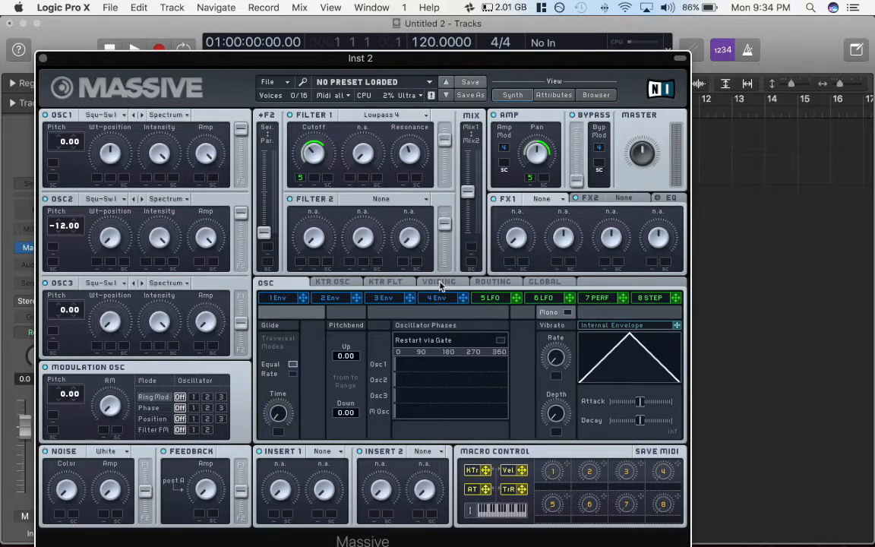
{"action": "left_click", "coordinate": [439, 282]}
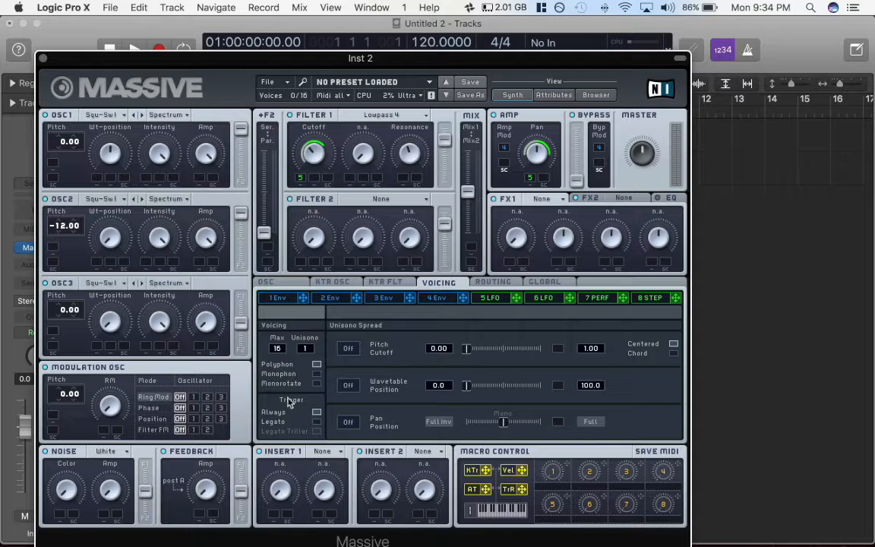
{"action": "left_click_drag", "start_coordinate": [313, 350], "coordinate": [313, 328]}
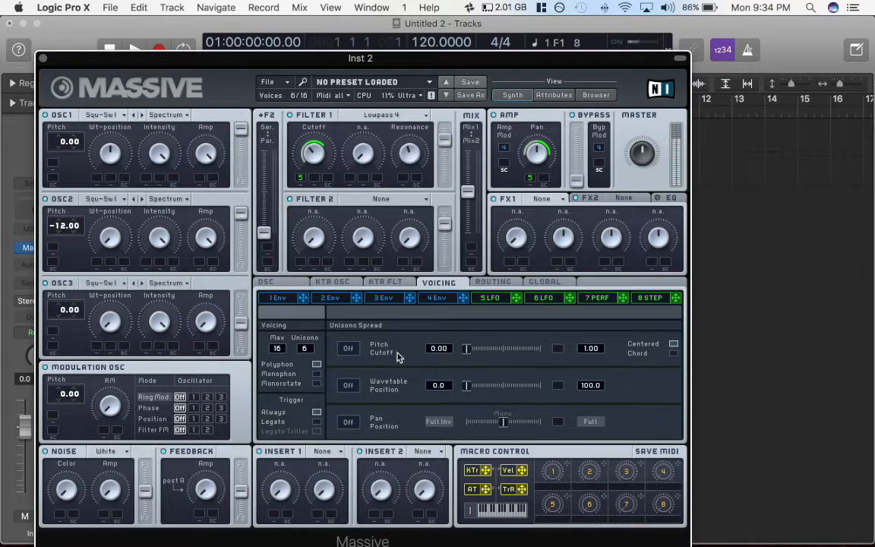
- Enable Pitch Cutoff spread about a quarter up with a 0.32 maximum, and enable Pan Position spread towards Full Inv
{"action": "left_click", "coordinate": [354, 349]}
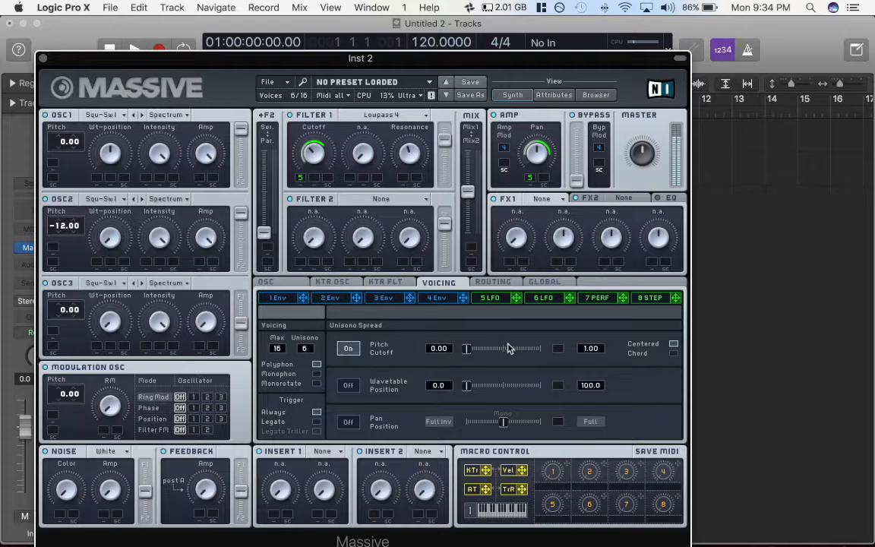
{"action": "left_click_drag", "start_coordinate": [492, 352], "coordinate": [495, 350]}
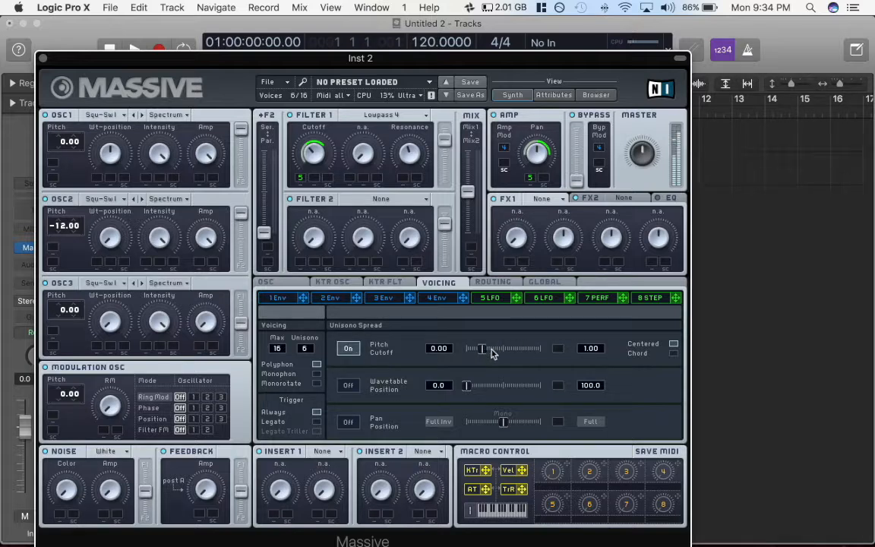
{"action": "left_click_drag", "start_coordinate": [586, 349], "coordinate": [597, 338]}
{"action": "left_click", "coordinate": [347, 422]}
{"action": "left_click_drag", "start_coordinate": [503, 422], "coordinate": [480, 423]}
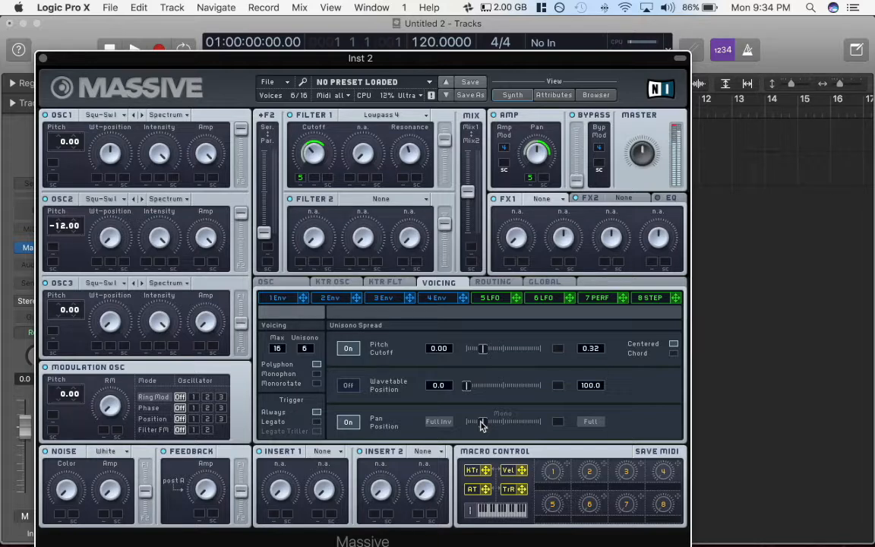
- Set LFO 5's ratio to 1/1 and check it against envelope 3's curve
{"action": "left_click", "coordinate": [497, 300]}
{"action": "left_click_drag", "start_coordinate": [276, 351], "coordinate": [277, 364]}
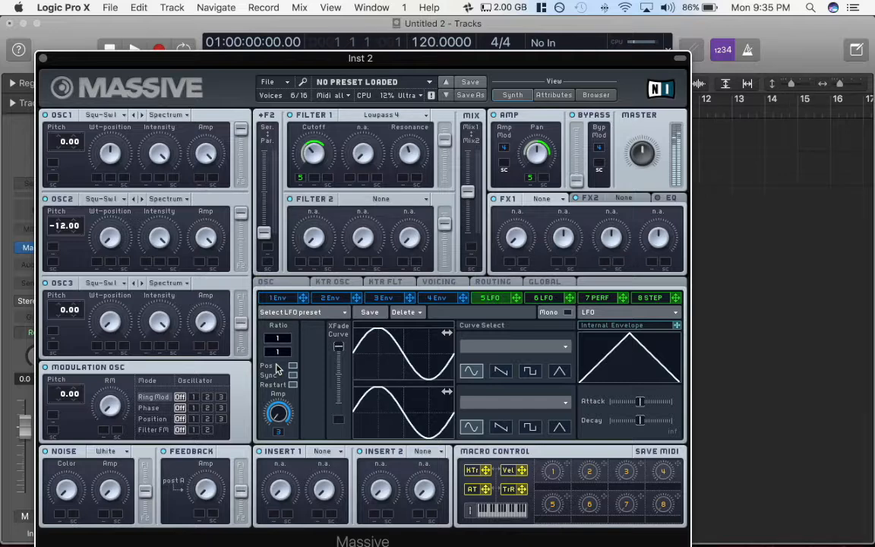
{"action": "left_click", "coordinate": [383, 296]}
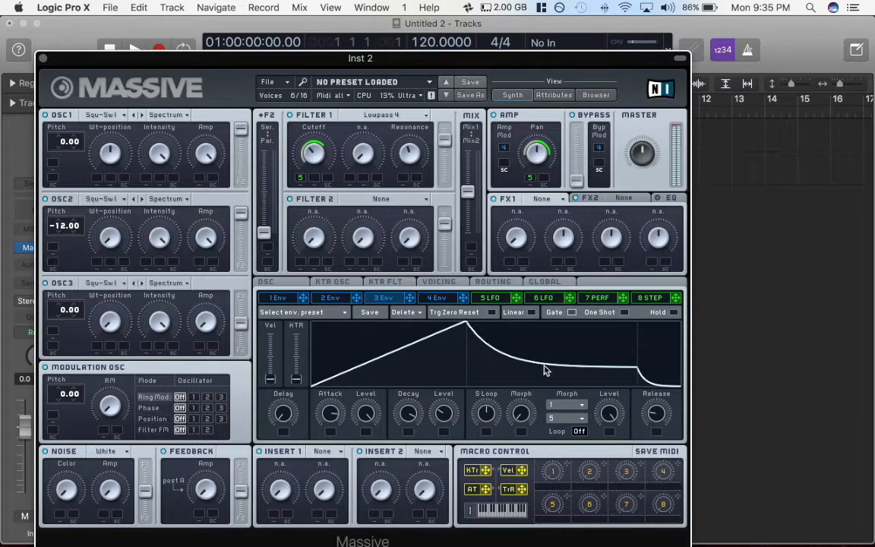
{"action": "left_click", "coordinate": [497, 298]}
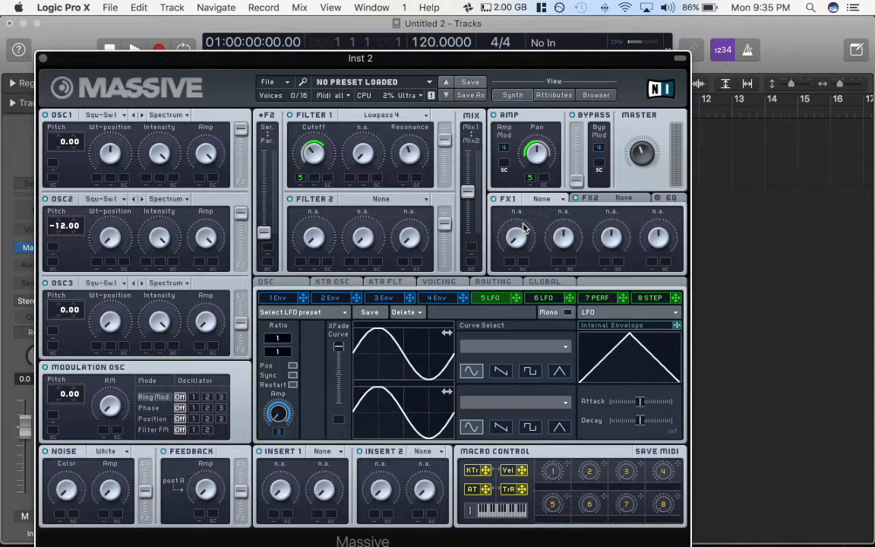
- Move the Massive window aside to uncover the channel strip and shorten envelope 3's attack slightly
{"action": "left_click_drag", "start_coordinate": [504, 61], "coordinate": [543, 41]}
{"action": "left_click", "coordinate": [423, 278]}
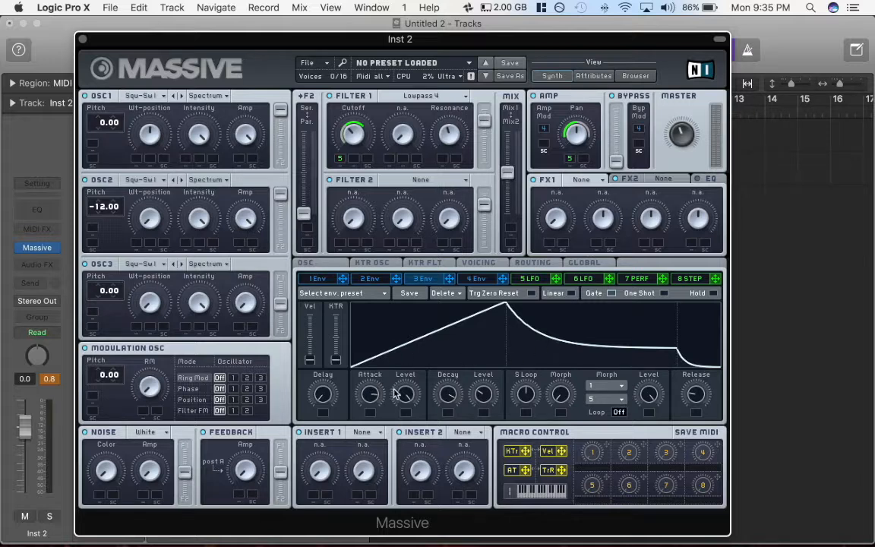
{"action": "mouse_move", "coordinate": [368, 394]}
{"action": "left_mouse_down"}
{"action": "mouse_move", "coordinate": [354, 427]}
{"action": "mouse_move", "coordinate": [368, 391]}
{"action": "left_mouse_up"}
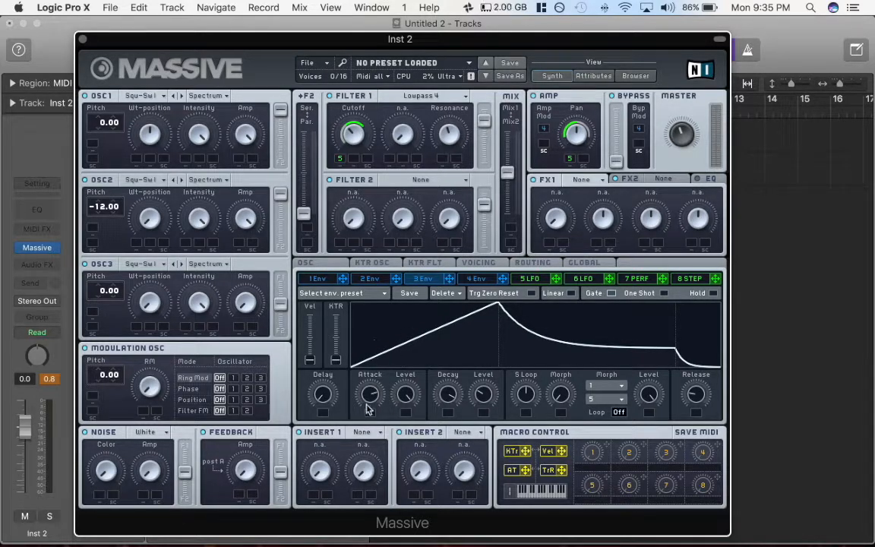
{"action": "left_click_drag", "start_coordinate": [370, 404], "coordinate": [323, 358]}
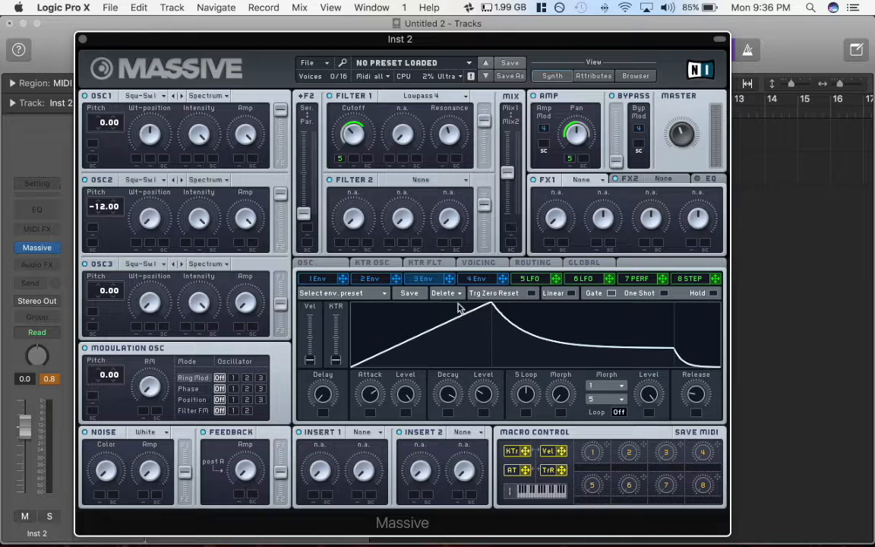
- Lengthen envelope 4's attack to about the middle of its range and return to envelope 3's curve
{"action": "left_click", "coordinate": [474, 279]}
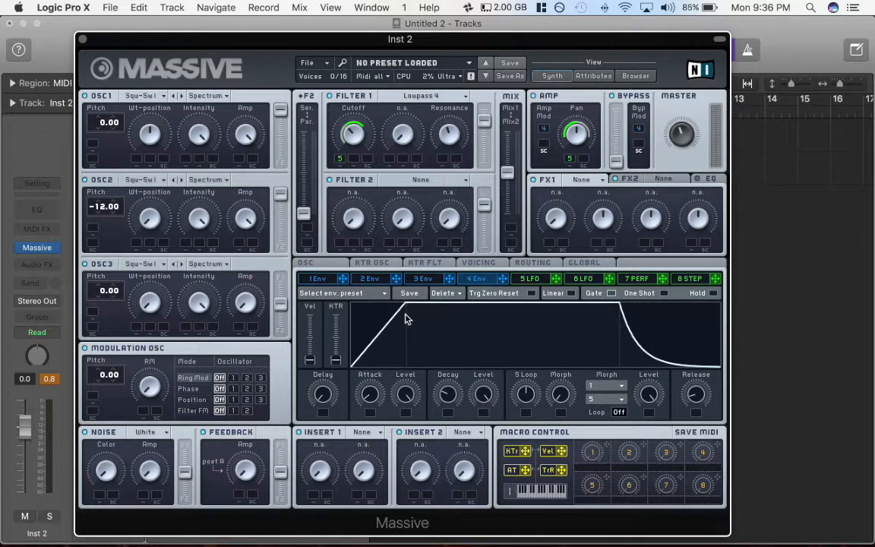
{"action": "left_click_drag", "start_coordinate": [367, 390], "coordinate": [363, 354]}
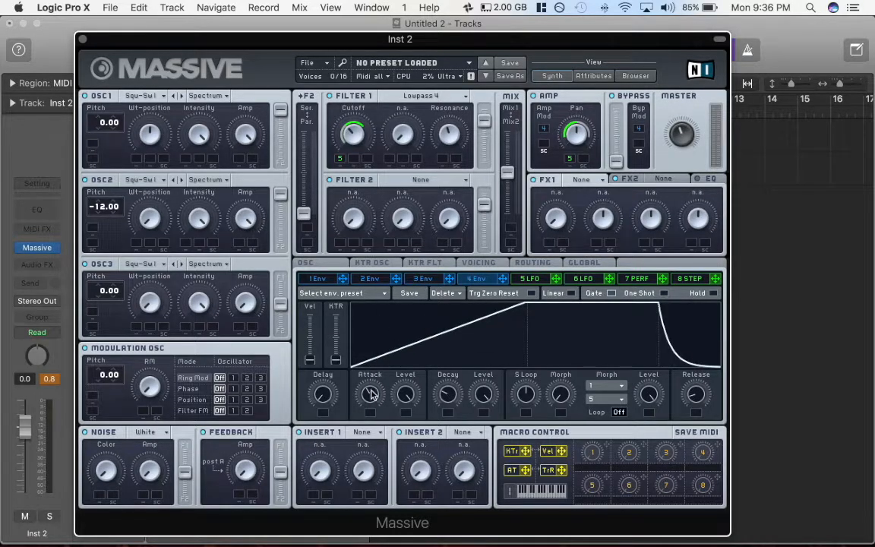
{"action": "left_click", "coordinate": [426, 279]}
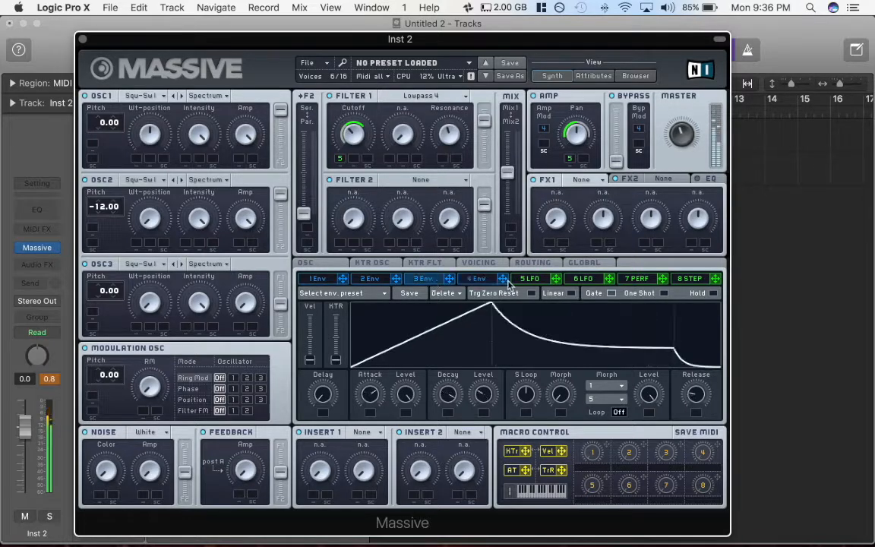
- Set LFO 5's ratio to 1/12 and check envelope 4's curve
{"action": "left_click", "coordinate": [529, 279]}
{"action": "left_click_drag", "start_coordinate": [324, 328], "coordinate": [324, 322]}
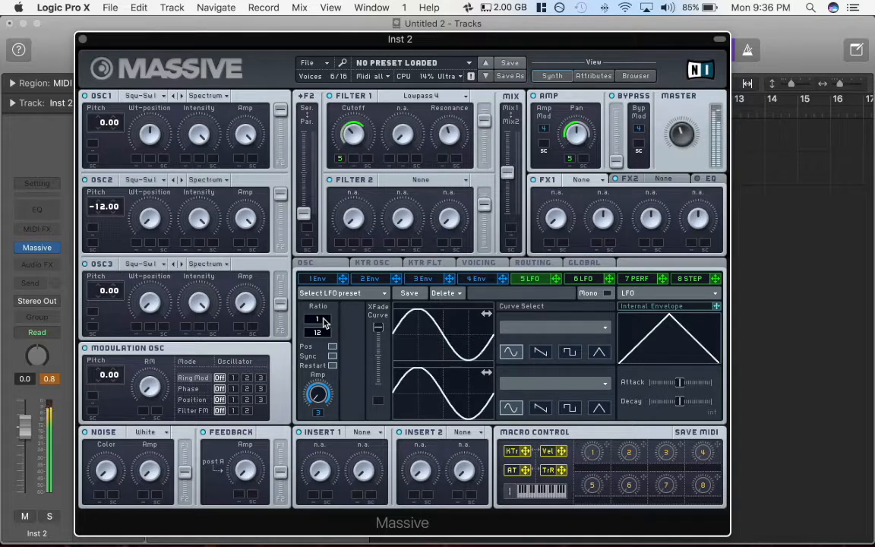
{"action": "left_click", "coordinate": [474, 279]}
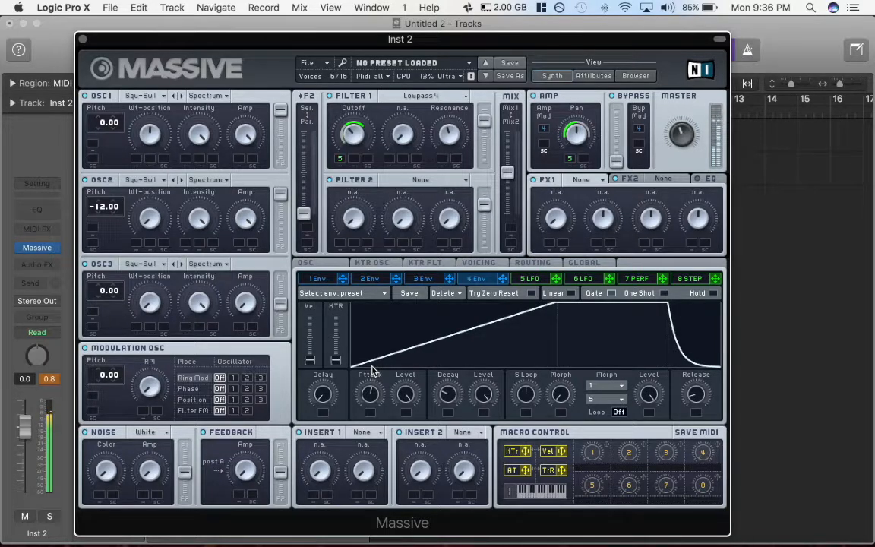
{"action": "left_click", "coordinate": [478, 262]}
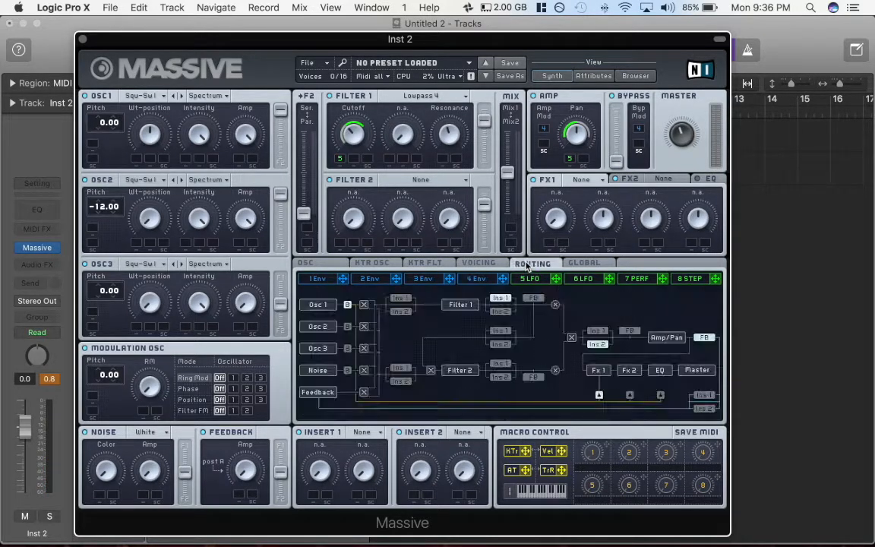
{"action": "left_click", "coordinate": [420, 266]}
{"action": "left_click", "coordinate": [479, 264]}
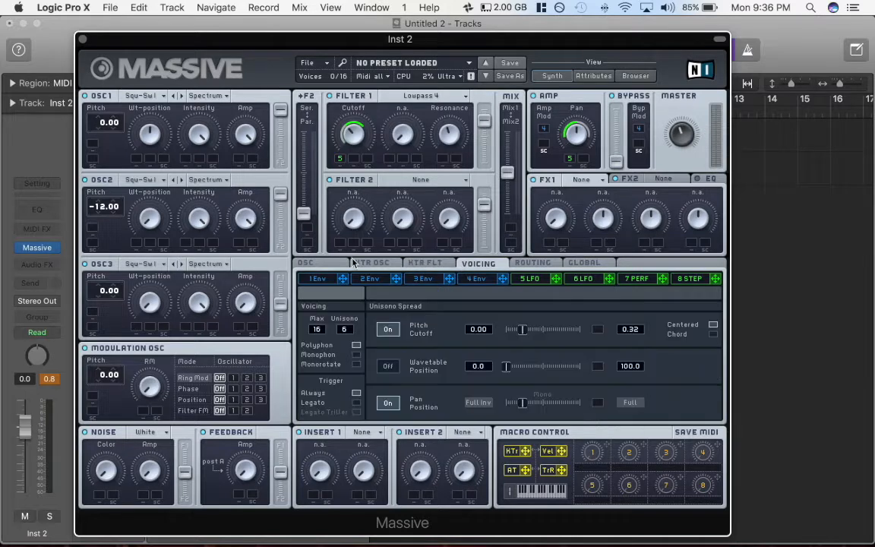
{"action": "left_click", "coordinate": [354, 262]}
{"action": "left_click", "coordinate": [323, 263]}
{"action": "left_click", "coordinate": [387, 263]}
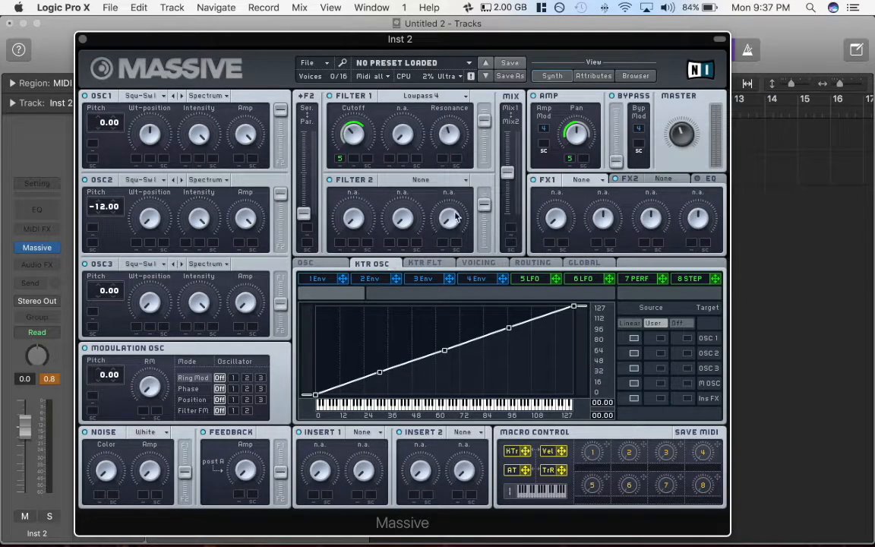
- Compare envelope 3 with LFO 5, and switch off LFO 5's modulation of the amp Pan
{"action": "left_click", "coordinate": [428, 279]}
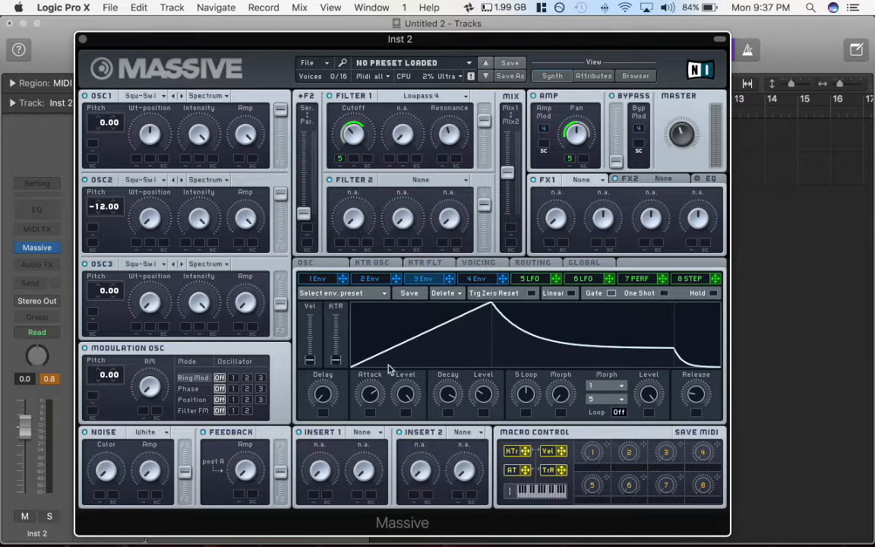
{"action": "left_click", "coordinate": [527, 279]}
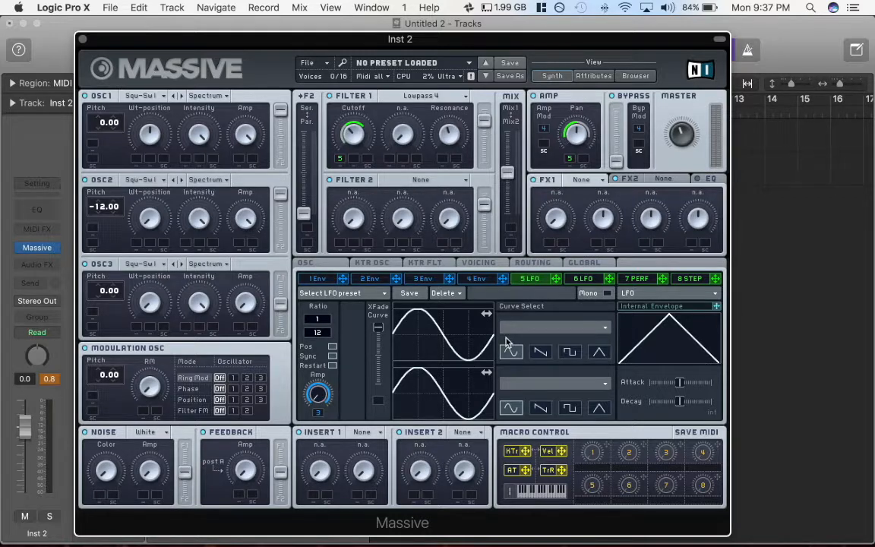
{"action": "left_click", "coordinate": [423, 279]}
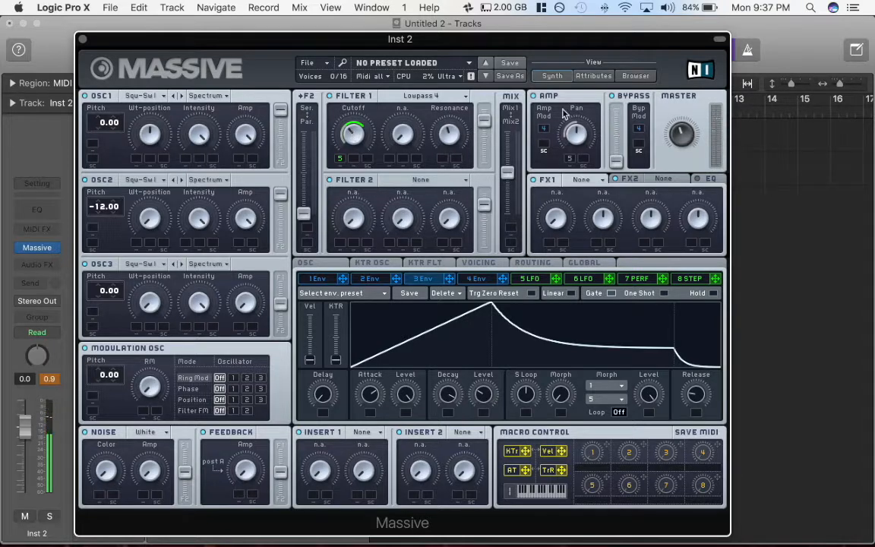
- Load Classic Tube in FX1 with Dry/Wet raised slightly past halfway and Drive slightly below halfway
{"action": "left_click", "coordinate": [581, 179]}
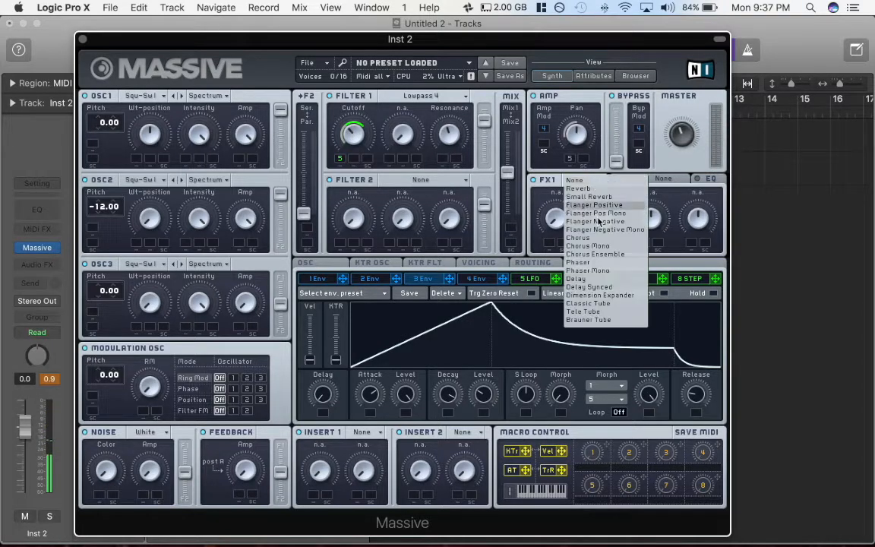
{"action": "left_click", "coordinate": [600, 303]}
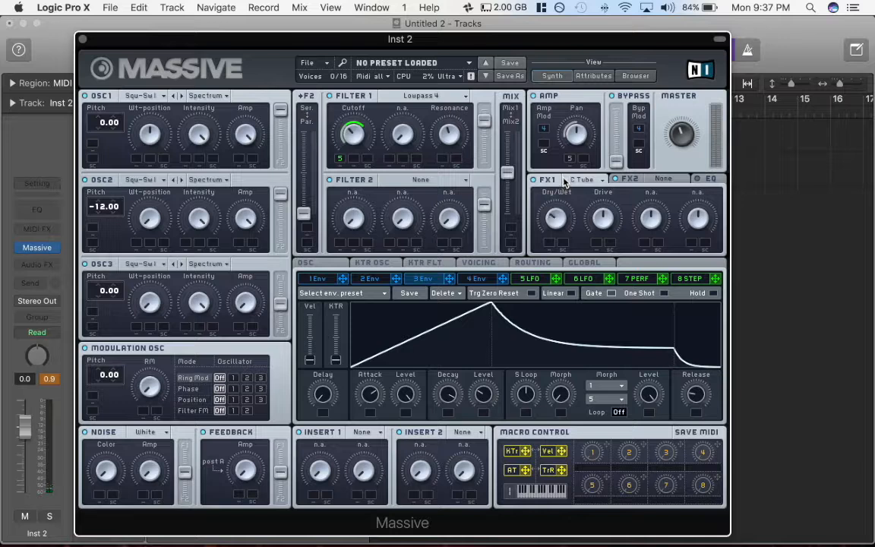
{"action": "left_click_drag", "start_coordinate": [564, 180], "coordinate": [563, 128]}
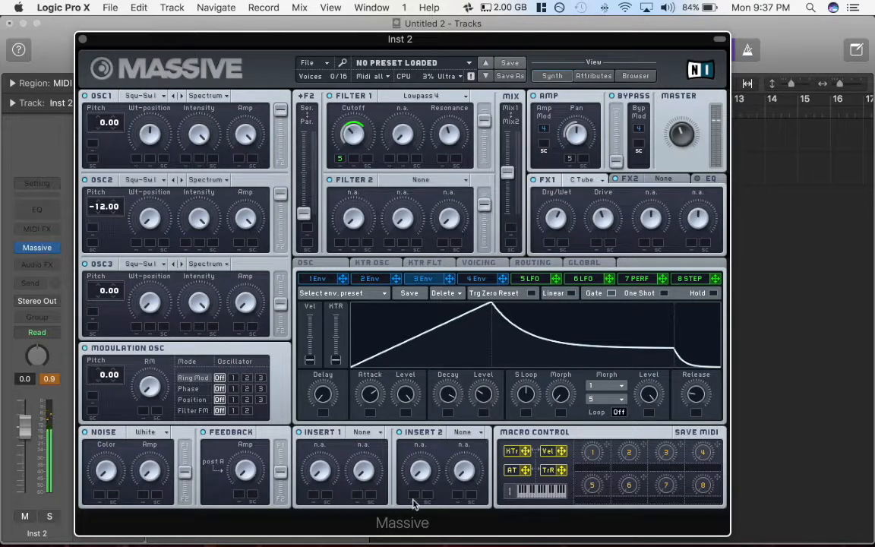
- Load the Hardclipper in Insert 1 with LFO 5 modulating its Dry/Wet, and nudge Filter 1's cutoff up slightly
{"action": "left_click", "coordinate": [371, 432]}
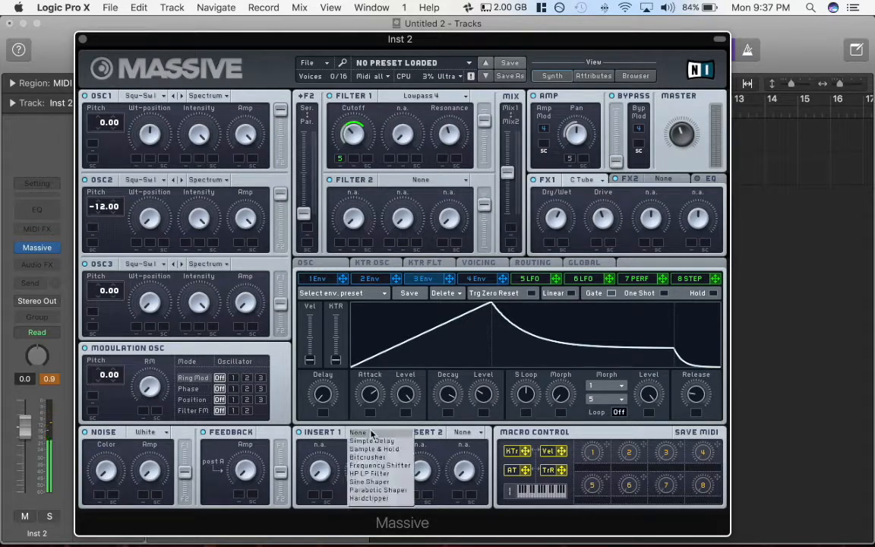
{"action": "left_click", "coordinate": [369, 473]}
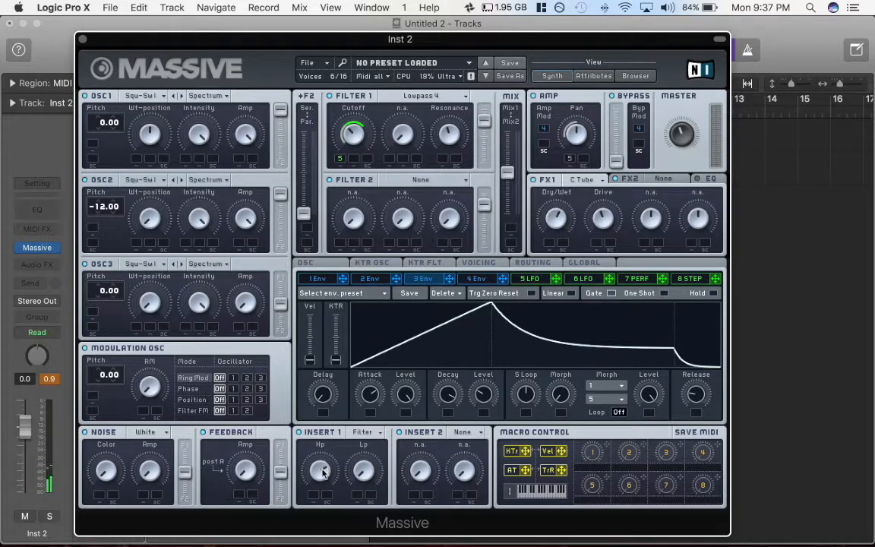
{"action": "left_click", "coordinate": [365, 432]}
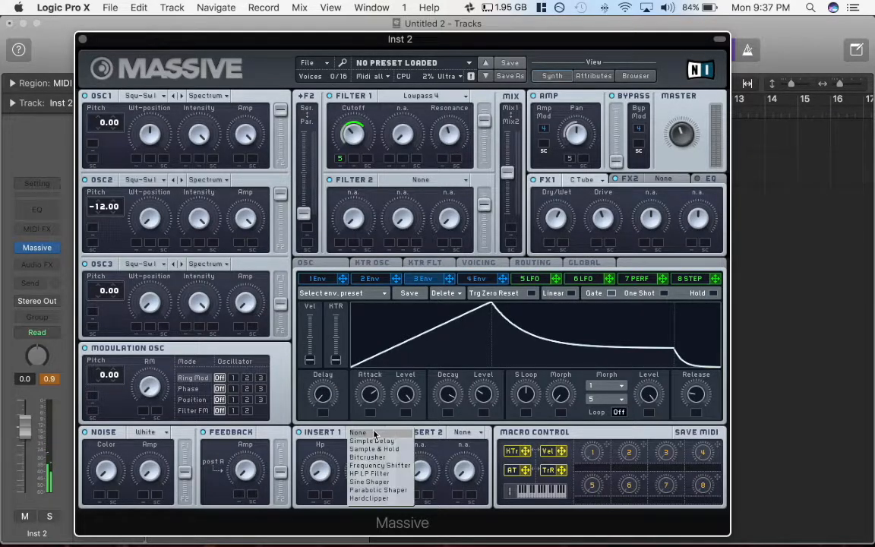
{"action": "left_click", "coordinate": [355, 492]}
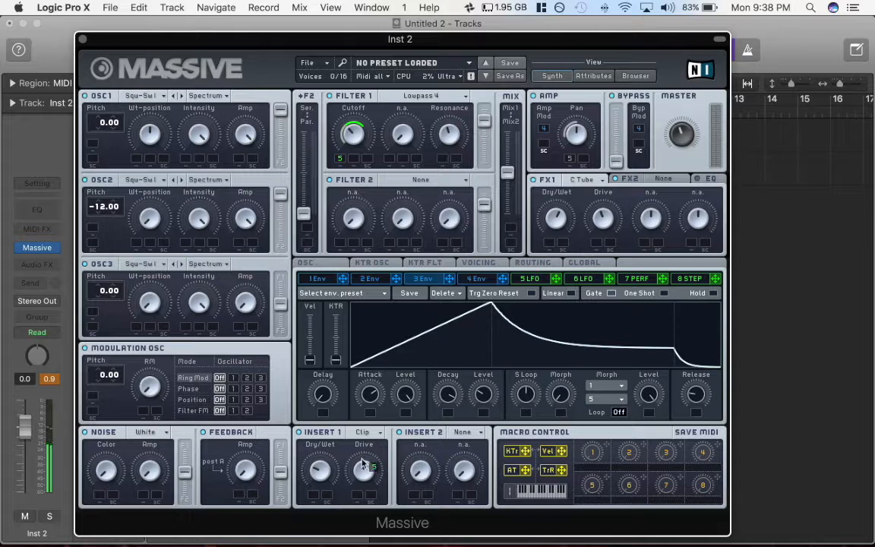
{"action": "left_click", "coordinate": [312, 495]}
{"action": "left_click_drag", "start_coordinate": [312, 496], "coordinate": [308, 450]}
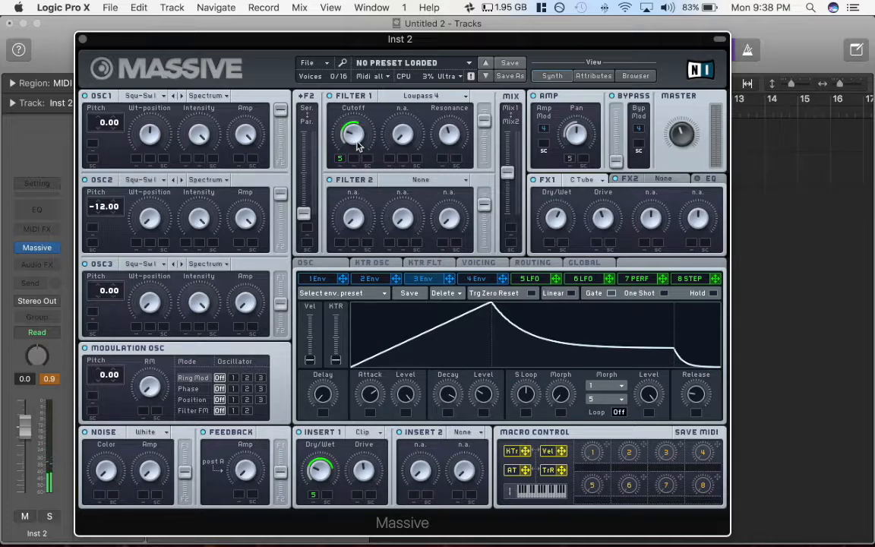
{"action": "left_click_drag", "start_coordinate": [353, 149], "coordinate": [342, 131]}
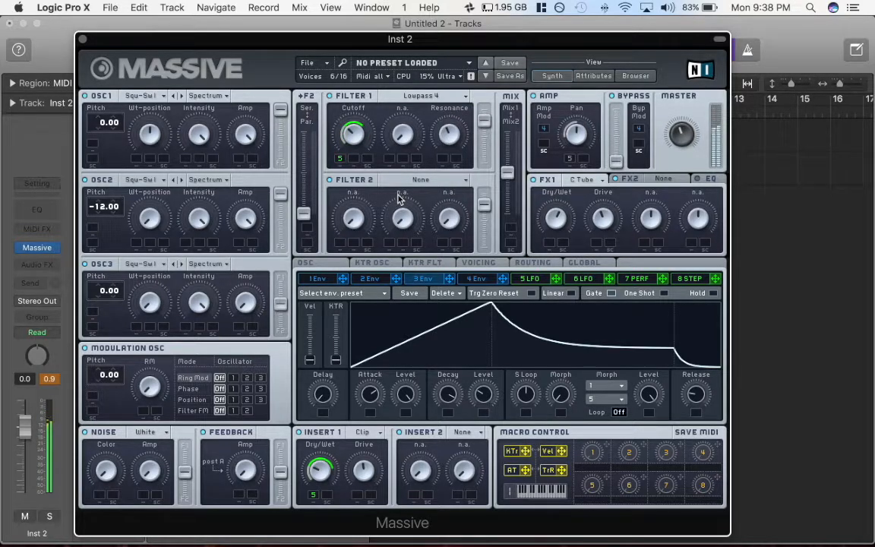
- Set Filter 2 to Scream with the Scream amount halfway and high resonance, and modulate its raised cutoff with LFO 5
{"action": "left_click", "coordinate": [438, 179]}
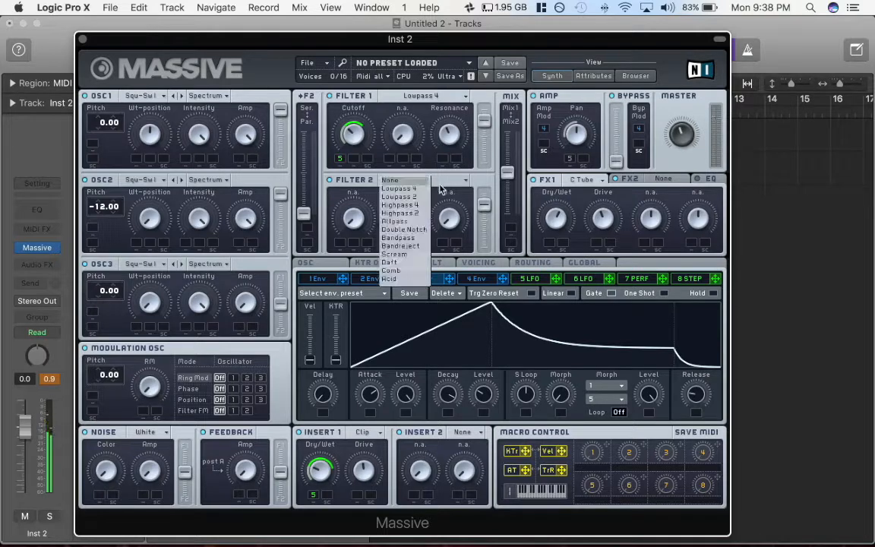
{"action": "left_click", "coordinate": [373, 251]}
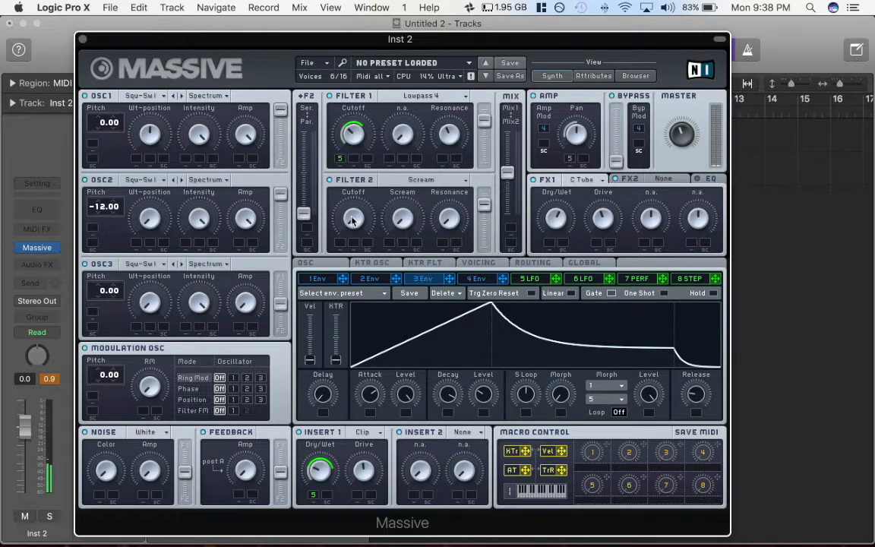
{"action": "left_click_drag", "start_coordinate": [555, 283], "coordinate": [339, 243]}
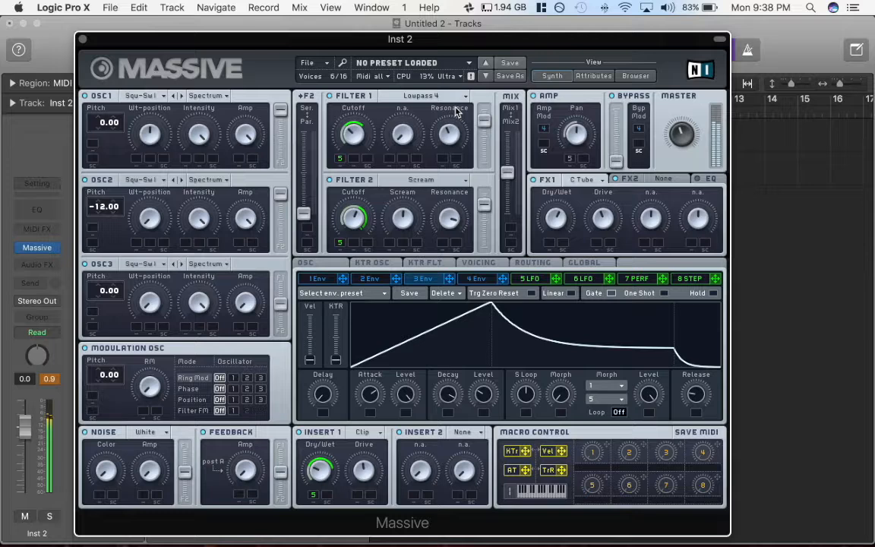
- Raise Filter 2's output level and route oscillators 1 and 2 to a blend of both filters, near midway between F1 and F2
{"action": "left_click_drag", "start_coordinate": [486, 206], "coordinate": [486, 179]}
{"action": "left_click_drag", "start_coordinate": [281, 194], "coordinate": [281, 221]}
{"action": "left_click_drag", "start_coordinate": [281, 110], "coordinate": [284, 138]}
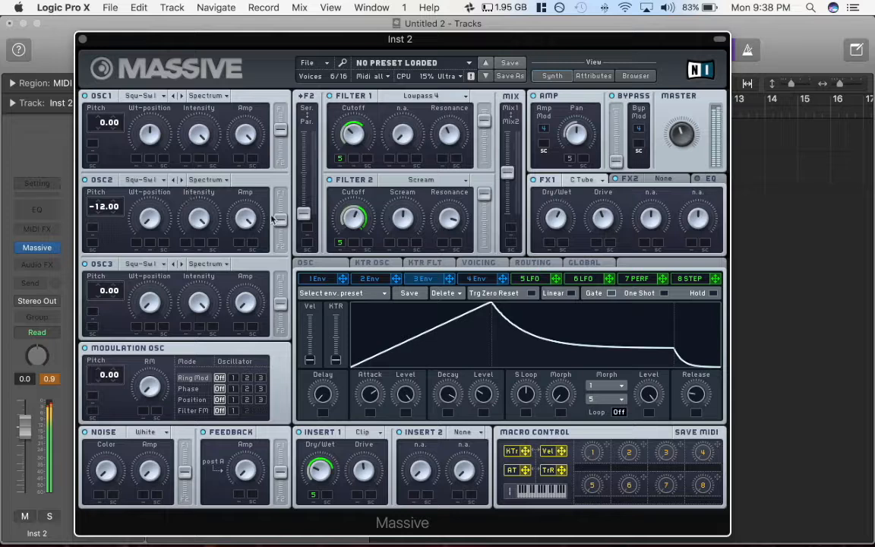
{"action": "left_click_drag", "start_coordinate": [284, 219], "coordinate": [285, 161]}
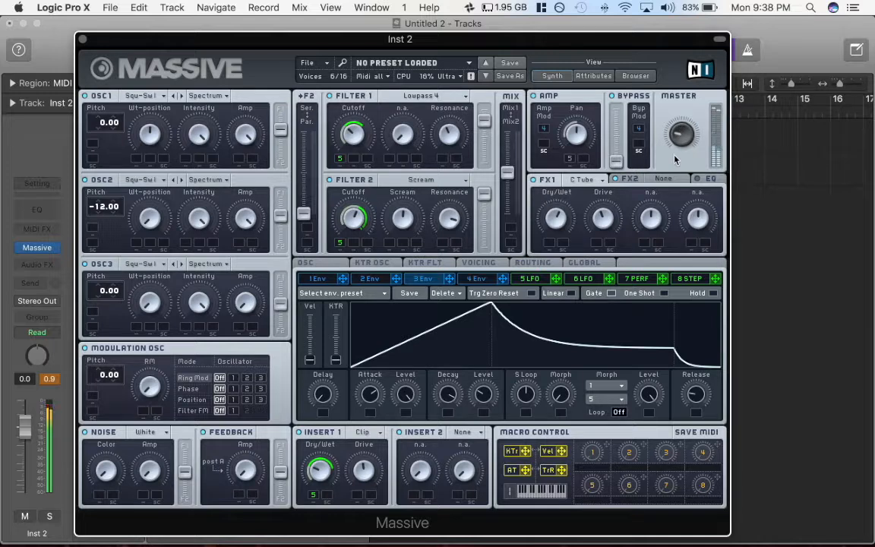
- Set LFO 5's ratio to 1/1
{"action": "left_click", "coordinate": [533, 279]}
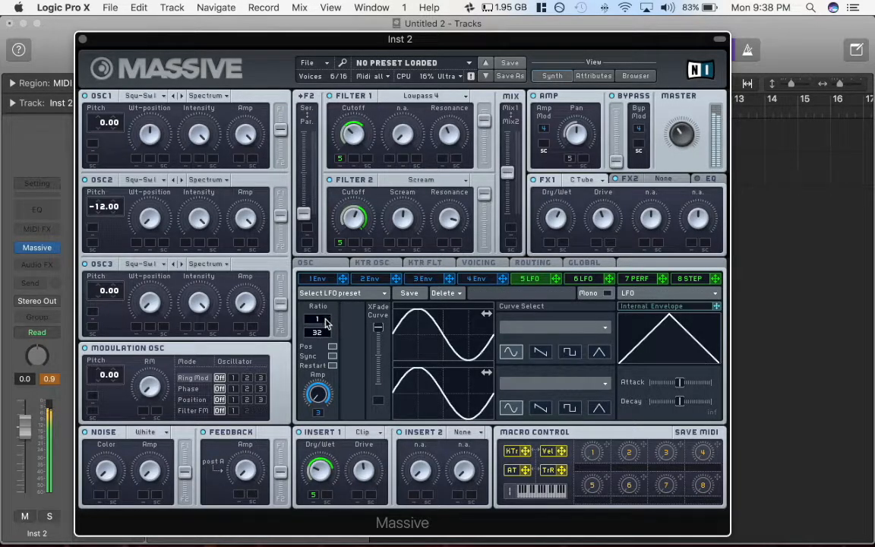
{"action": "left_click_drag", "start_coordinate": [323, 331], "coordinate": [324, 332]}
{"action": "mouse_move", "coordinate": [324, 335]}
{"action": "left_mouse_down"}
{"action": "mouse_move", "coordinate": [336, 321]}
{"action": "mouse_move", "coordinate": [328, 348]}
{"action": "left_mouse_up"}
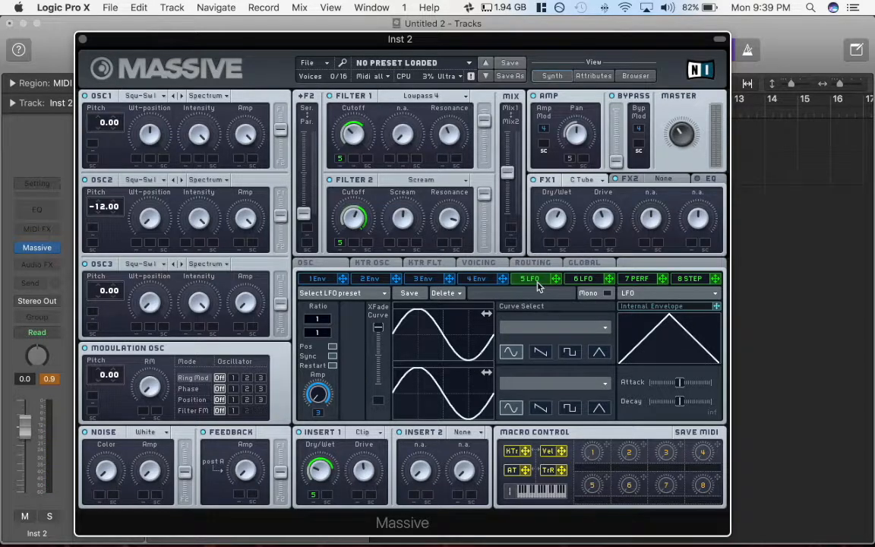
- Reposition the Massive window slightly and reshape envelope 3 with a shorter decay that falls to a zero level
{"action": "mouse_move", "coordinate": [483, 44]}
{"action": "left_mouse_down"}
{"action": "mouse_move", "coordinate": [539, 29]}
{"action": "mouse_move", "coordinate": [488, 42]}
{"action": "left_mouse_up"}
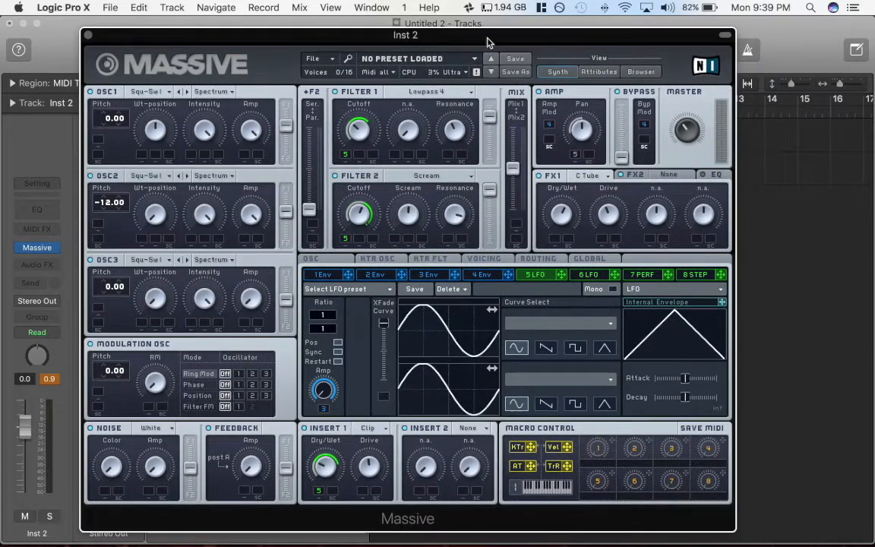
{"action": "left_click", "coordinate": [429, 274]}
{"action": "left_click_drag", "start_coordinate": [539, 334], "coordinate": [621, 363]}
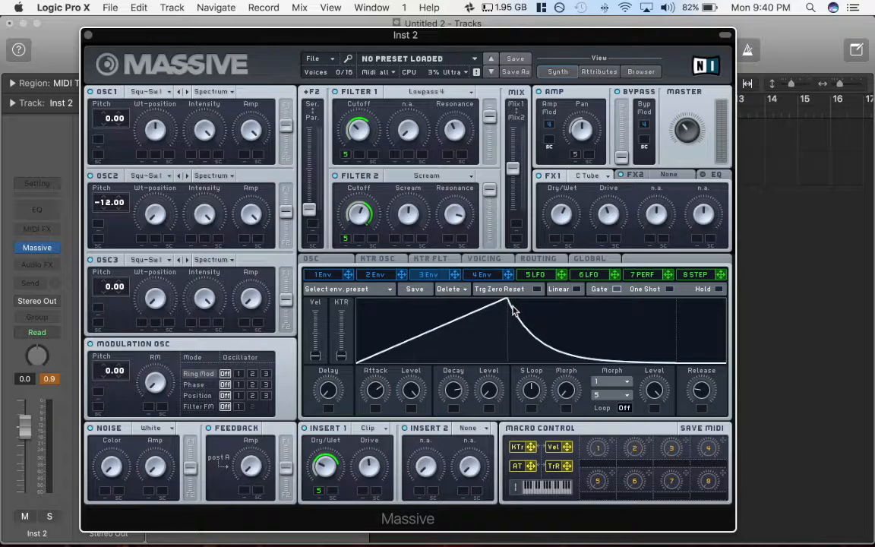
{"action": "key", "text": "super+alt+Escape"}
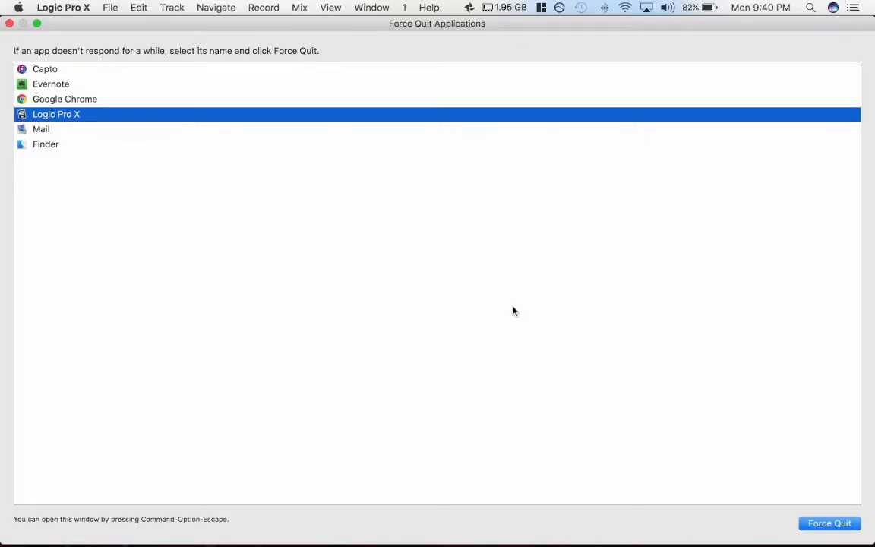
{"action": "left_click", "coordinate": [826, 523]}
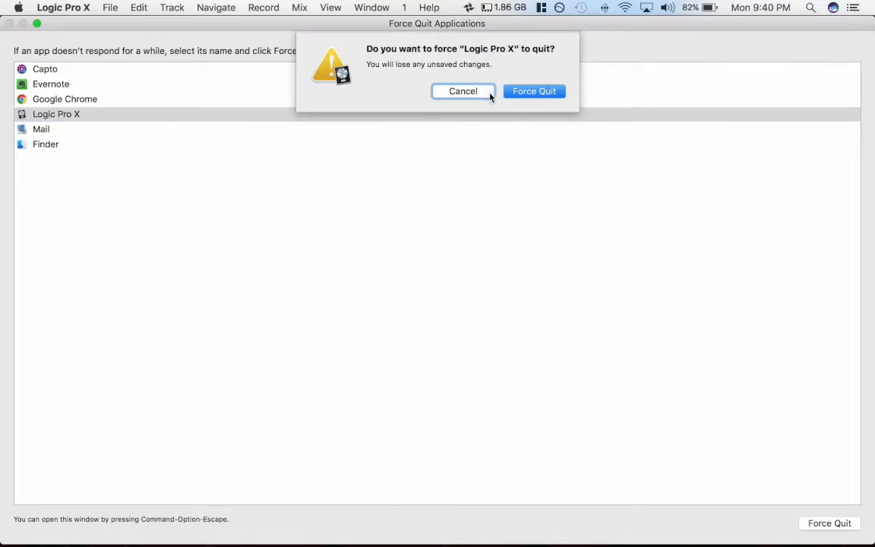
{"action": "left_click", "coordinate": [487, 91]}
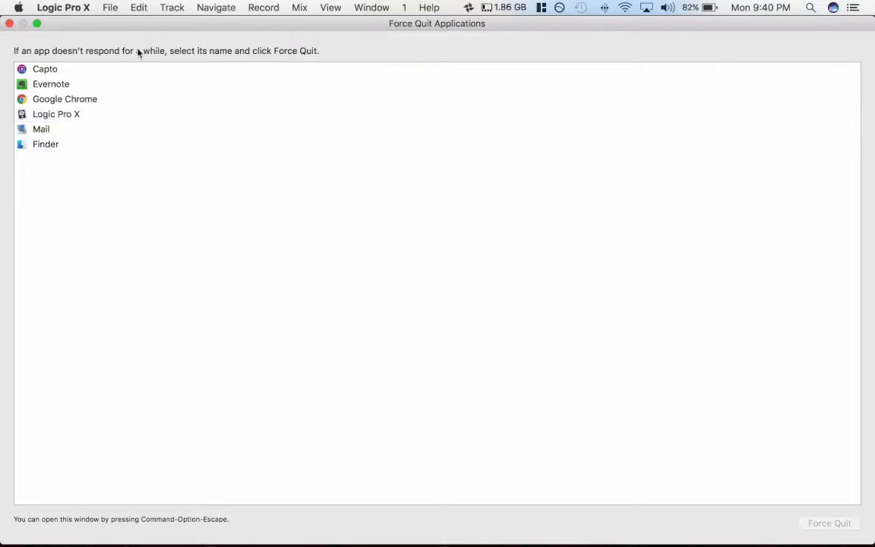
{"action": "left_click", "coordinate": [9, 22]}
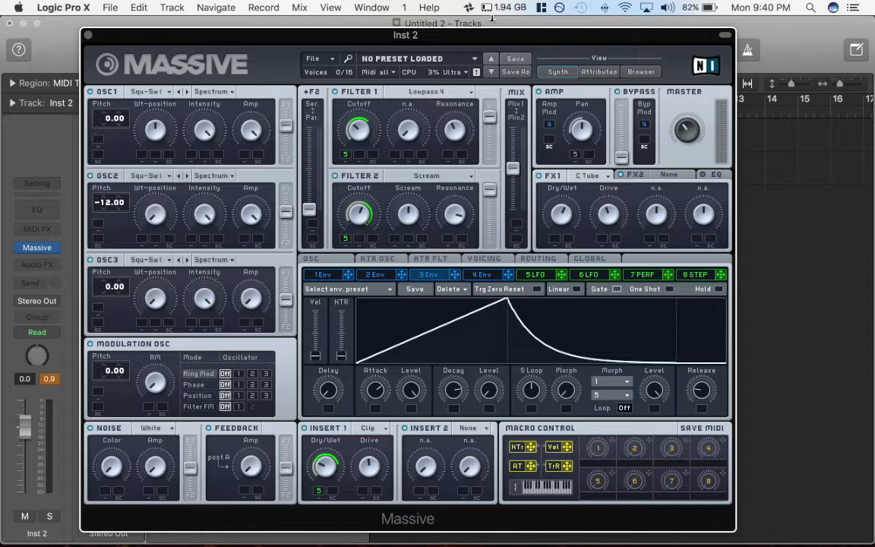
- Switch to the Capto window
{"action": "left_click", "coordinate": [445, 534]}
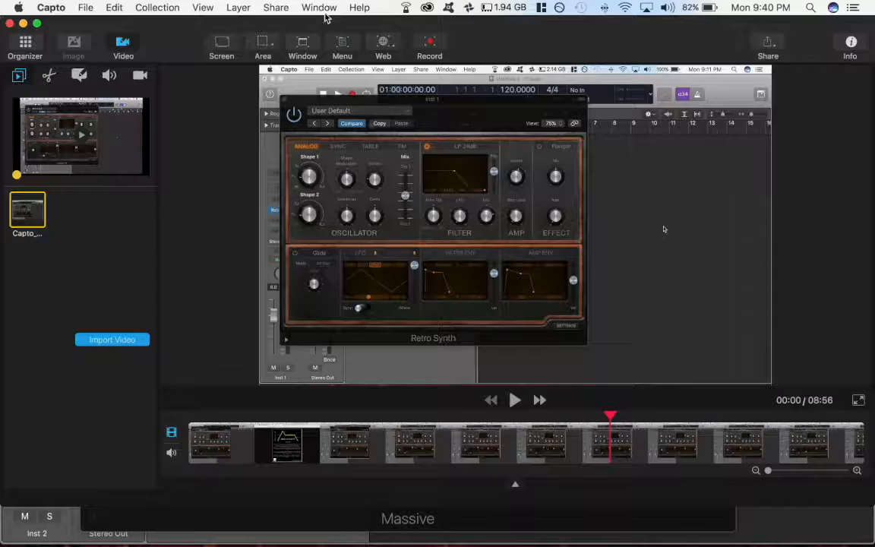